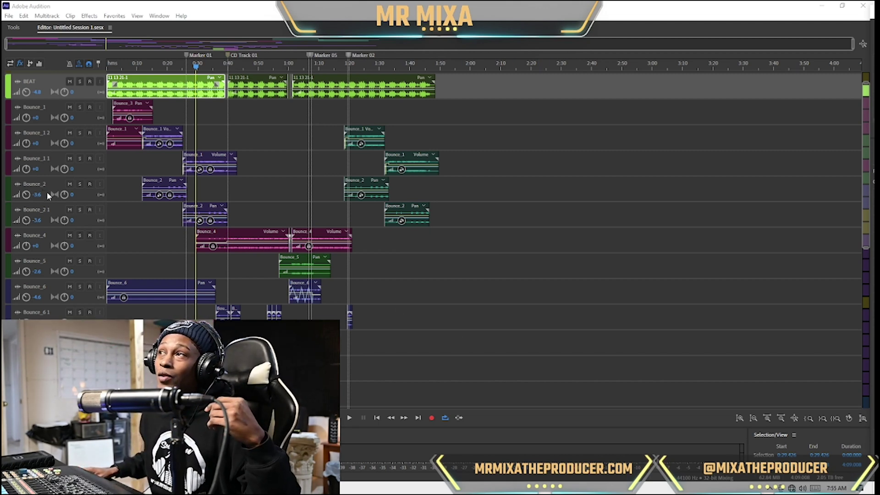
# Step: Play the beat from 0:36, then zoom in closely on the break near 0:40
pyautogui.click(211, 107)
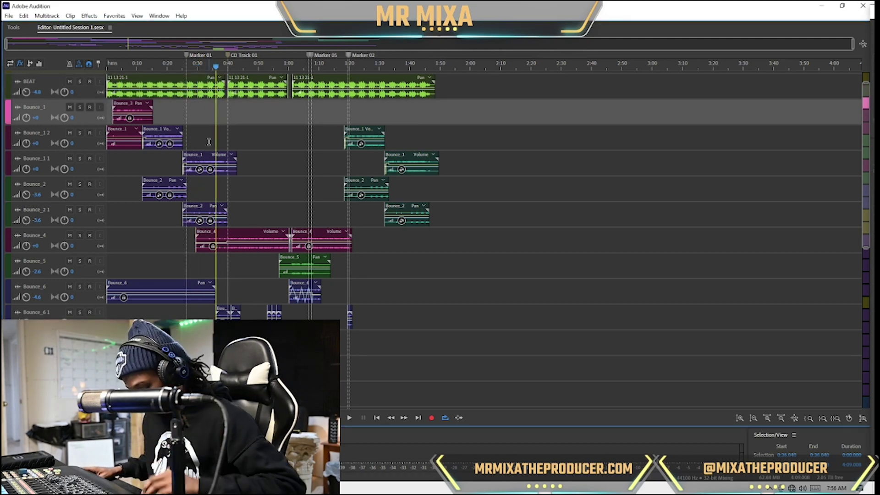
pyautogui.press('=')
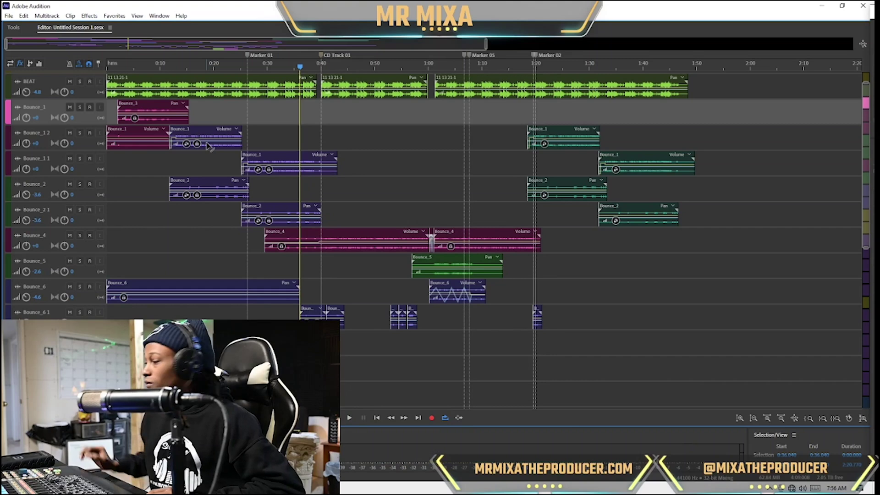
pyautogui.press('space')
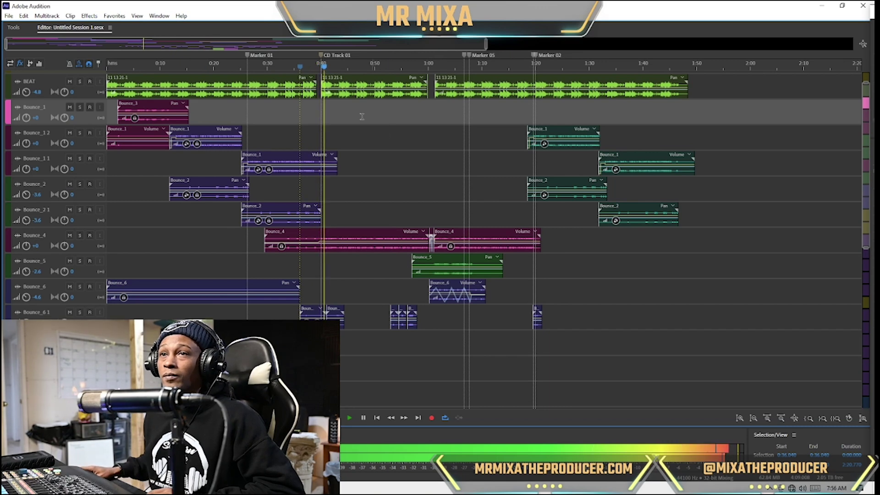
pyautogui.press('space')
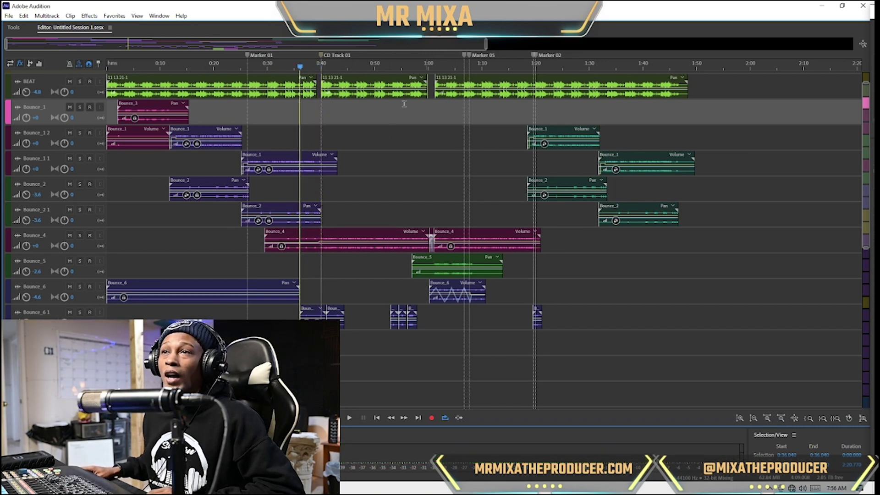
pyautogui.press('=')
pyautogui.press('=')
pyautogui.press('=')
pyautogui.press('=')
pyautogui.press('=')
pyautogui.press('=')
pyautogui.hotkey('alt', '=')
pyautogui.hotkey('alt', '=')
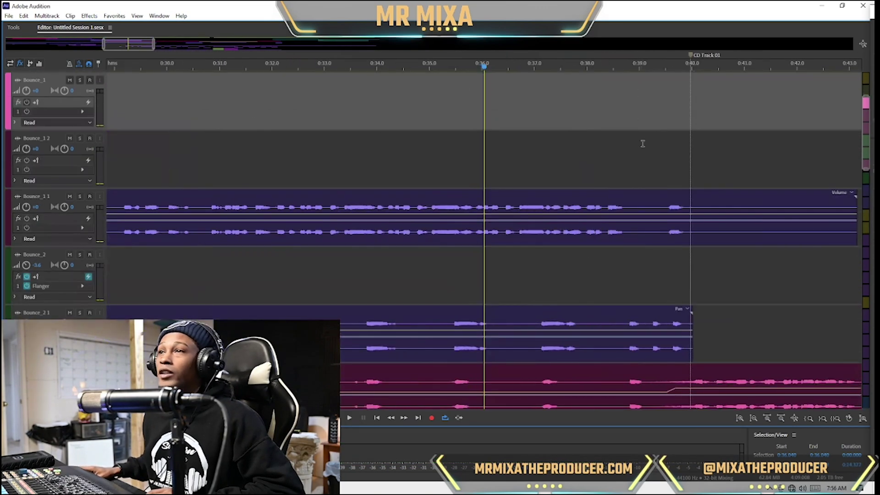
# Step: Preview the BEAT clip from about 0:37.9 running into the 0:40 break
pyautogui.scroll(3, 642, 143)
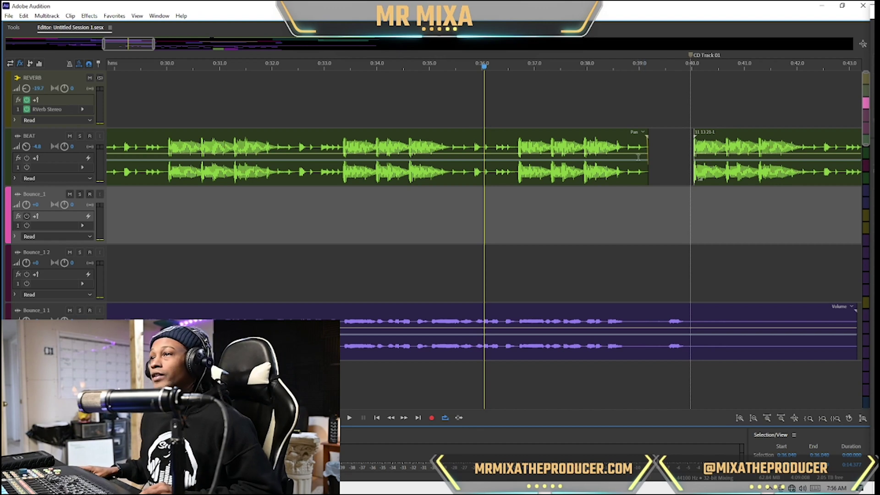
pyautogui.moveTo(649, 174); pyautogui.dragTo(694, 189)
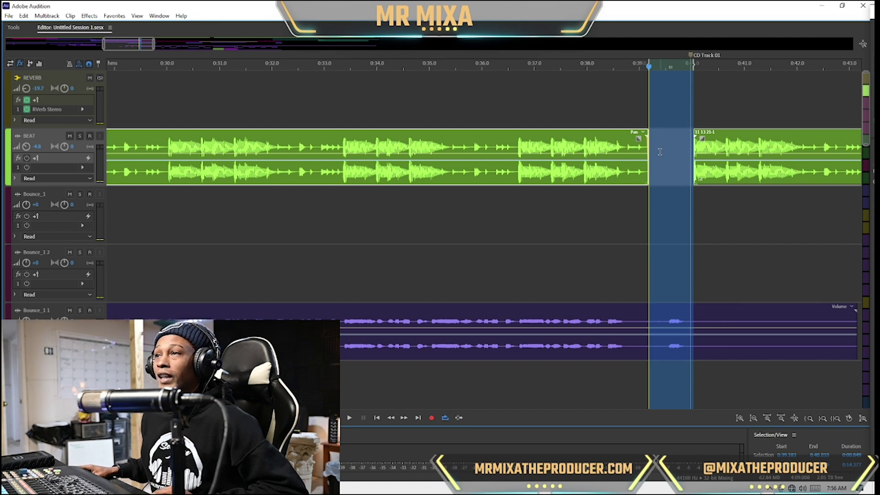
pyautogui.click(609, 147)
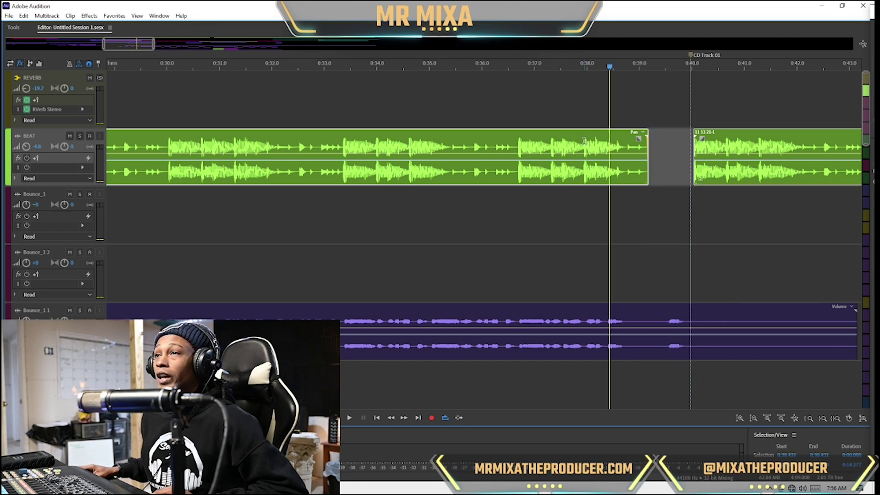
pyautogui.click(582, 142)
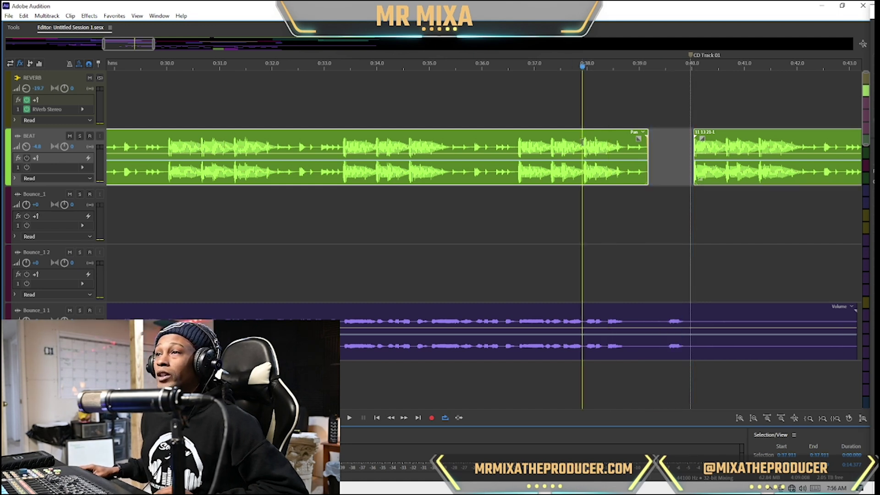
pyautogui.press('space')
pyautogui.press('space')
# Step: Split the BEAT clip at 0:38.55 and select the short end piece
pyautogui.click(616, 168)
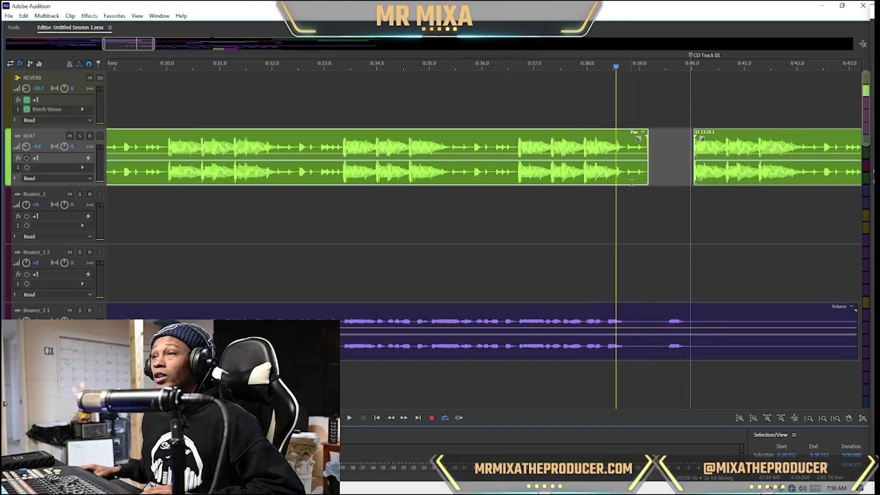
pyautogui.hotkey('ctrl', 'k')
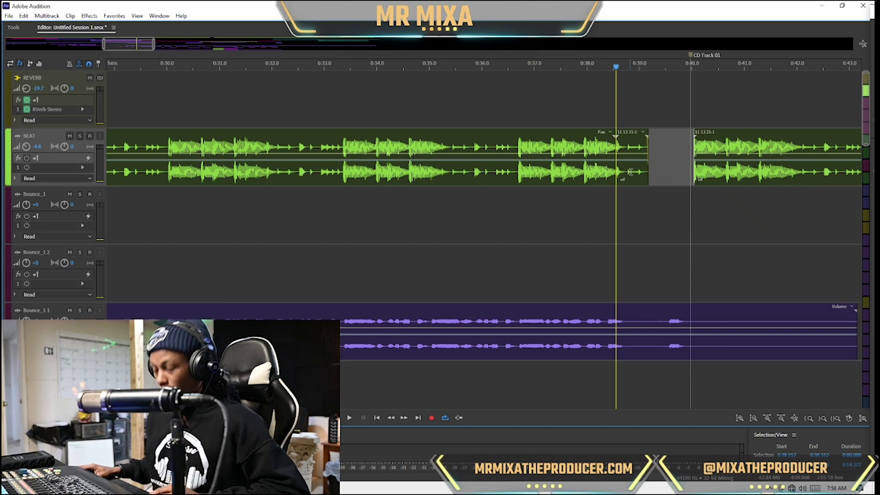
pyautogui.click(629, 171)
# Step: Convert the short end clip to a unique copy and open it as 11 13 21-1_1.wav in the waveform editor
pyautogui.rightClick(630, 171)
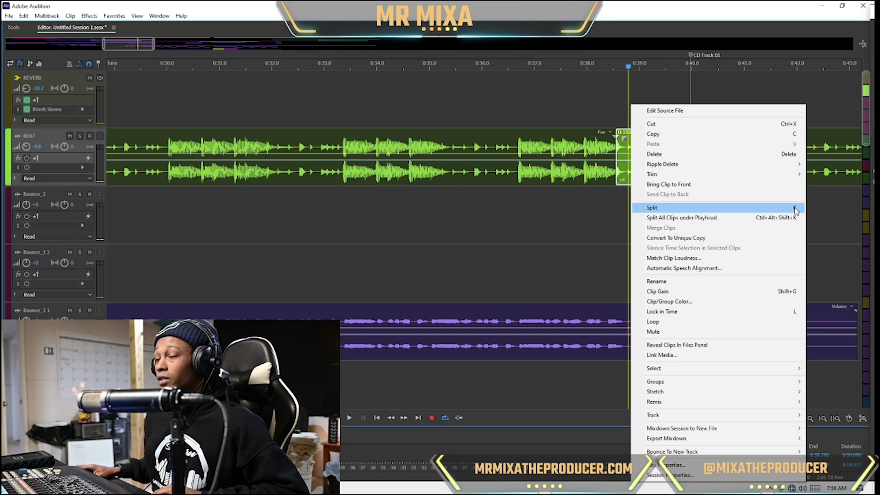
pyautogui.click(622, 174)
pyautogui.rightClick(623, 171)
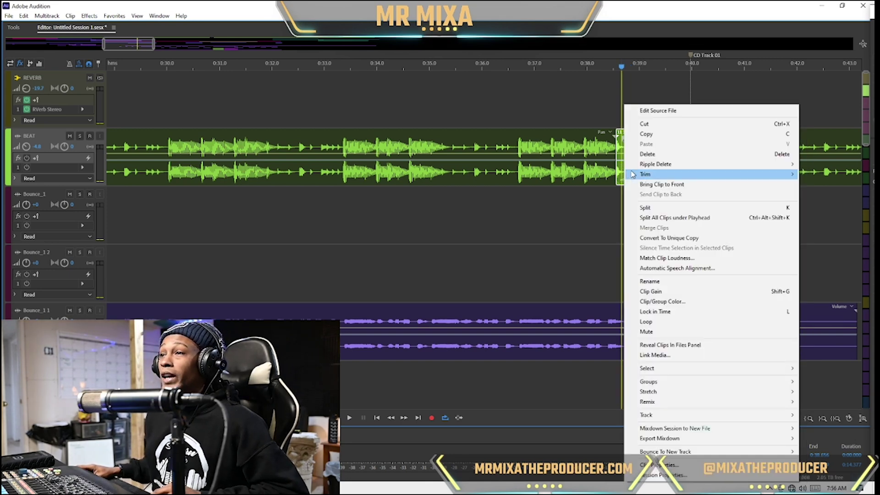
pyautogui.click(692, 239)
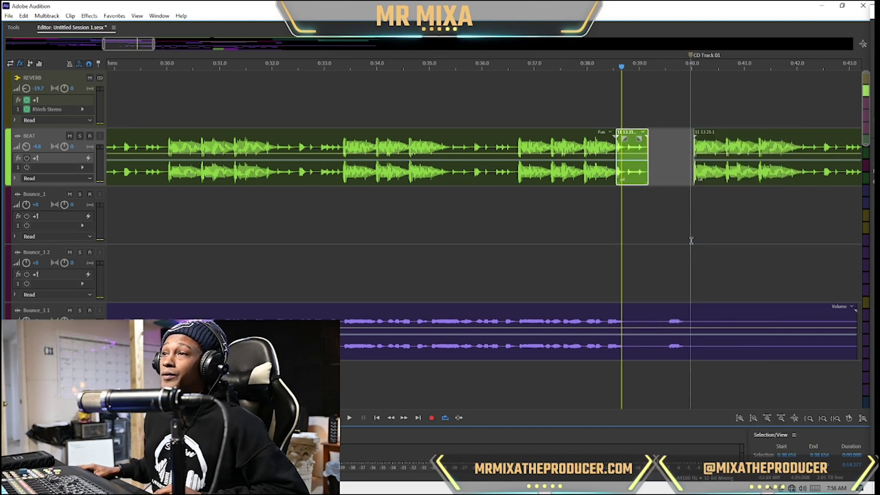
pyautogui.doubleClick(629, 172)
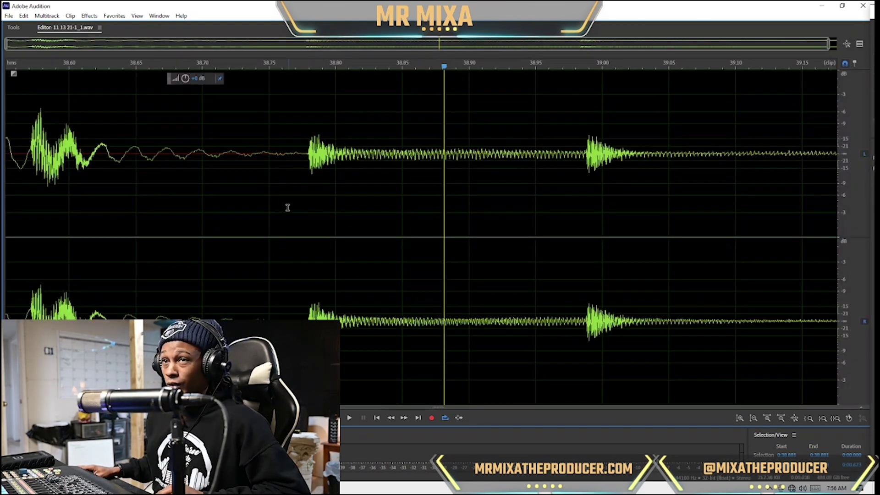
# Step: Open the Time and Pitch > Pitch Bender effect and move its window off the waveform
pyautogui.click(89, 16)
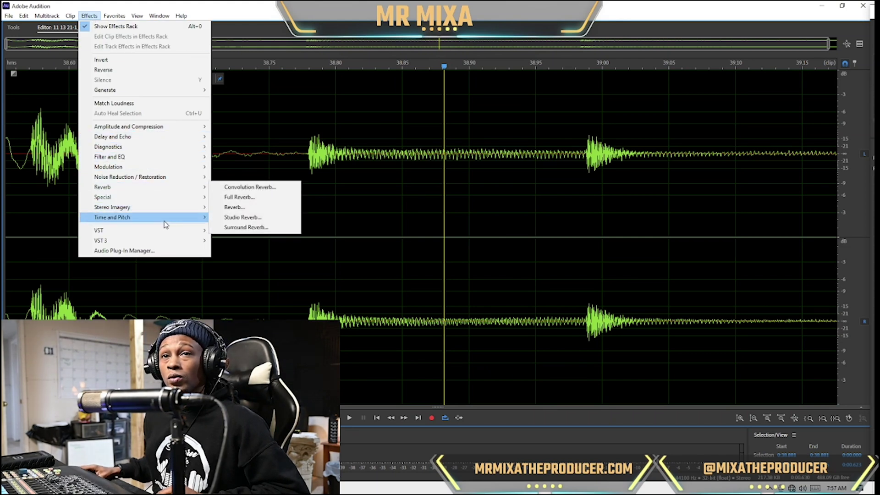
pyautogui.moveTo(164, 220)
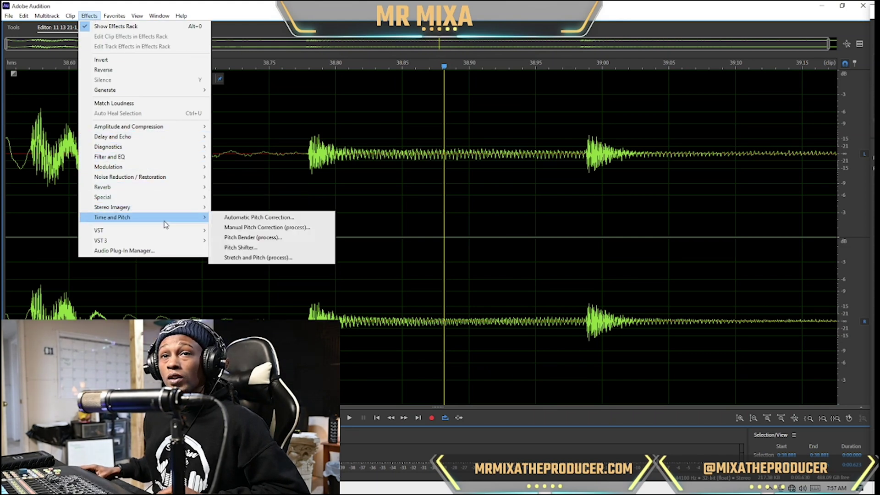
pyautogui.click(275, 238)
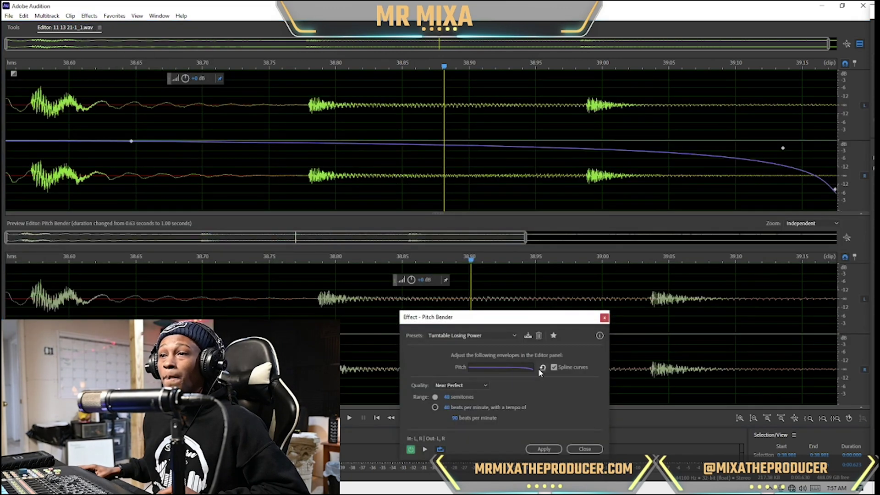
pyautogui.moveTo(527, 321); pyautogui.dragTo(547, 125)
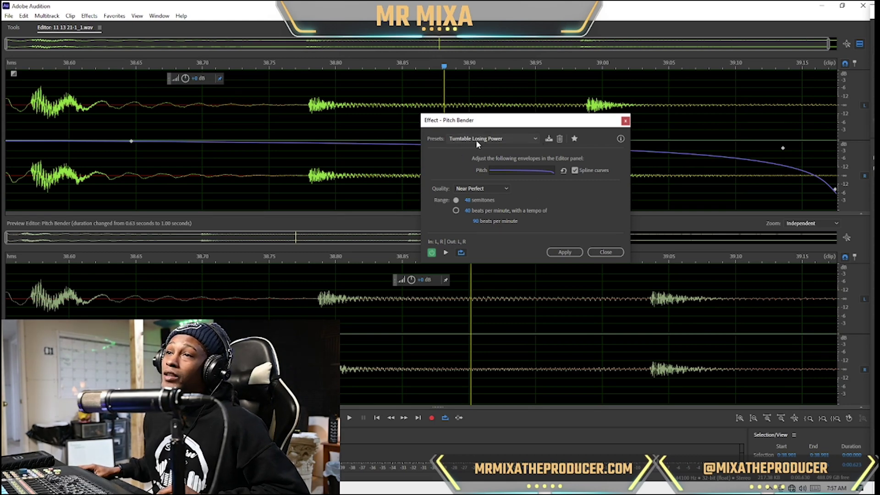
# Step: Reset Pitch Bender to the (Default) preset and add a point on the pitch envelope
pyautogui.click(535, 139)
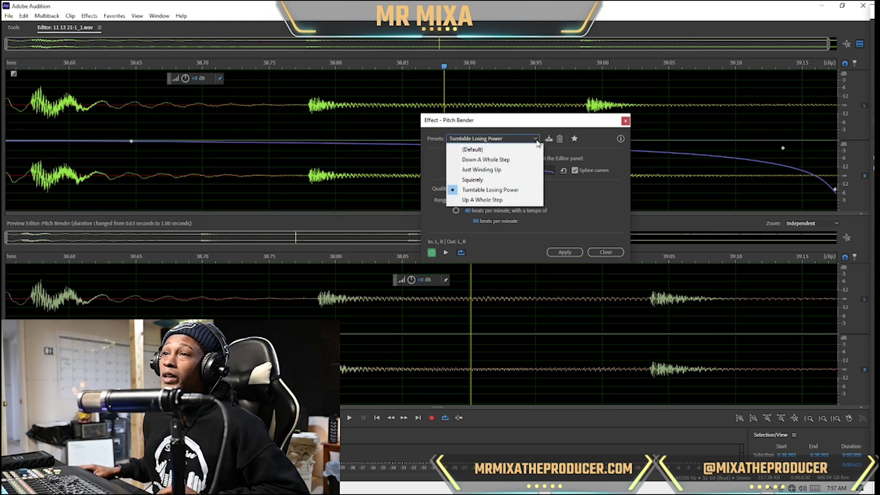
pyautogui.click(528, 150)
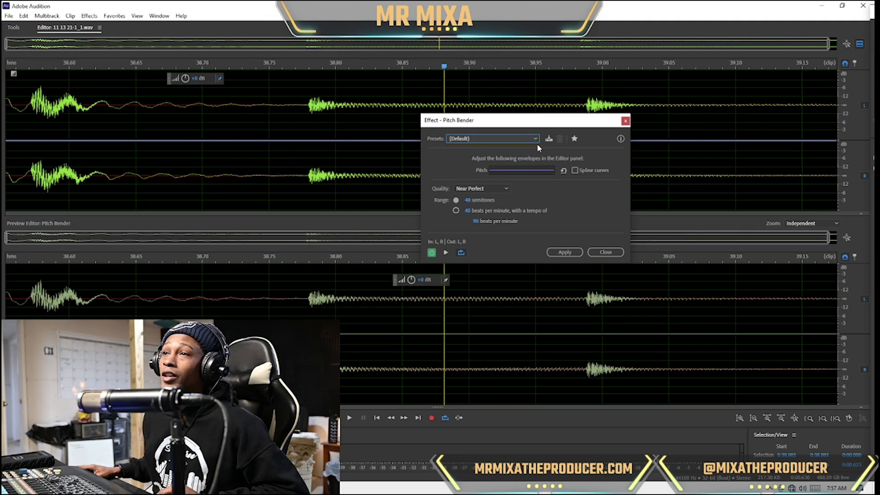
pyautogui.click(317, 140)
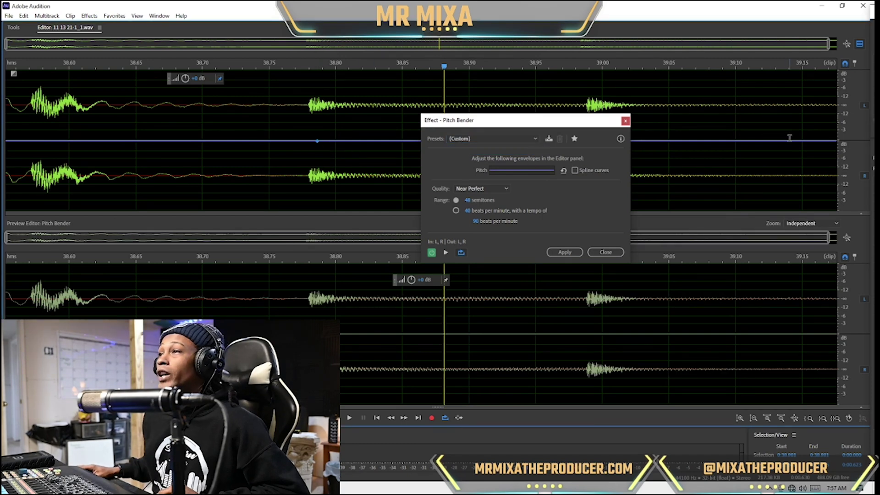
# Step: Pull the envelope end down to -48 semitones and preview the pitch drop
pyautogui.moveTo(791, 141); pyautogui.dragTo(789, 210)
pyautogui.press('space')
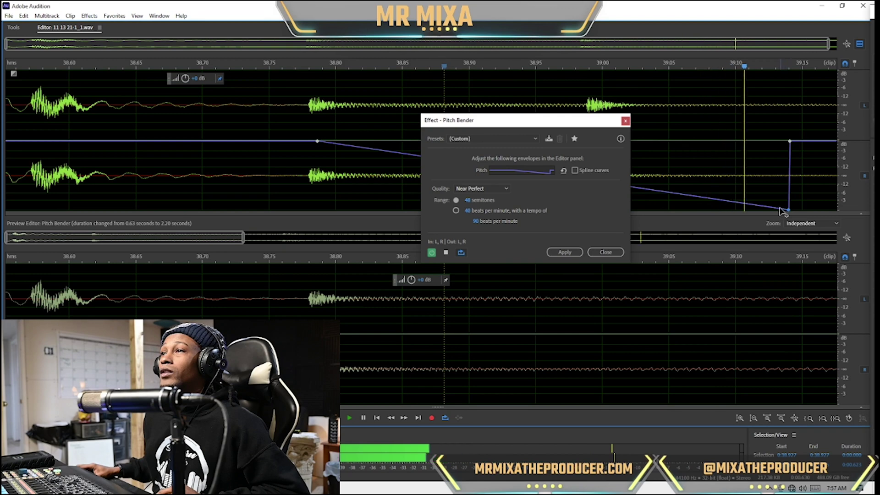
pyautogui.press('space')
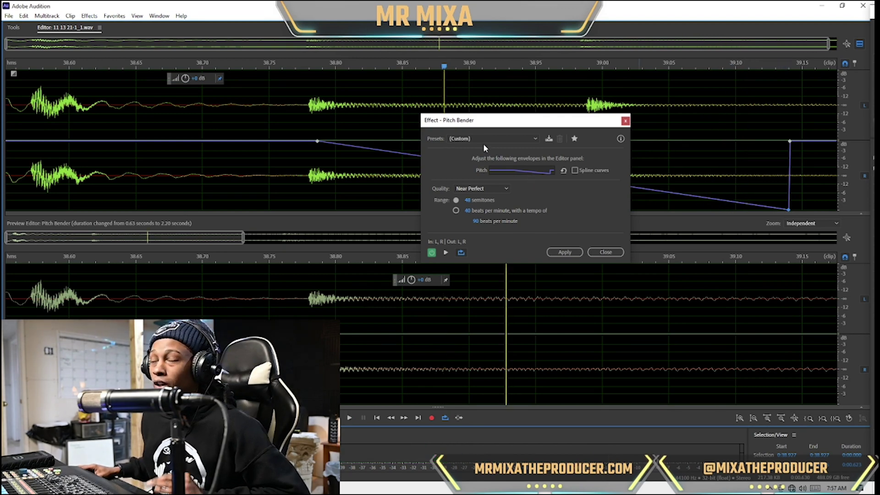
# Step: Reset to Default, then apply the Turntable Losing Power preset to the short clip
pyautogui.click(509, 139)
pyautogui.click(506, 149)
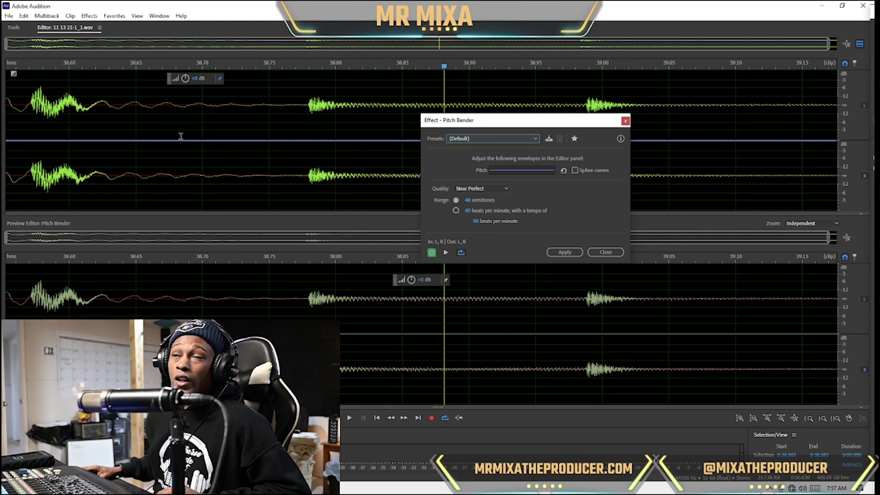
pyautogui.click(496, 139)
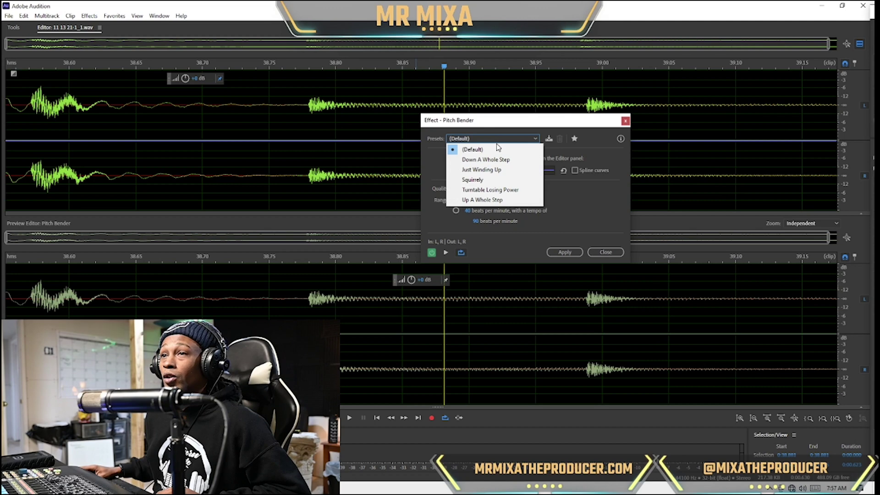
pyautogui.click(506, 190)
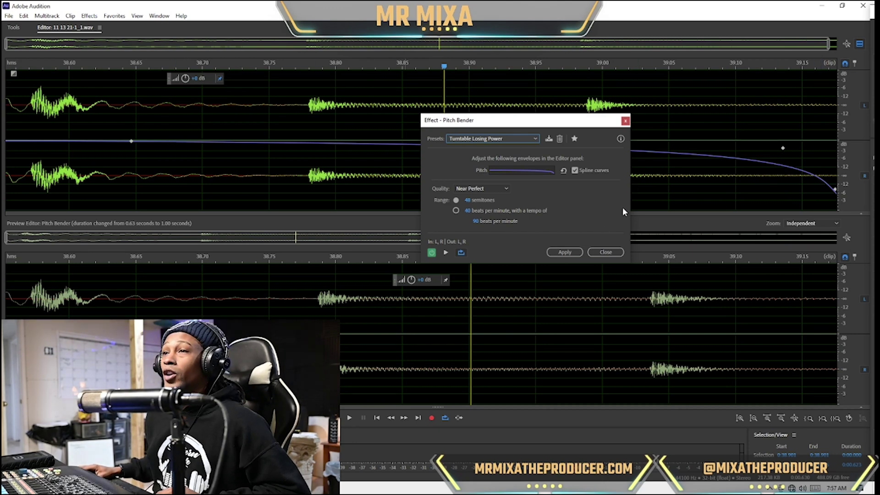
pyautogui.click(564, 252)
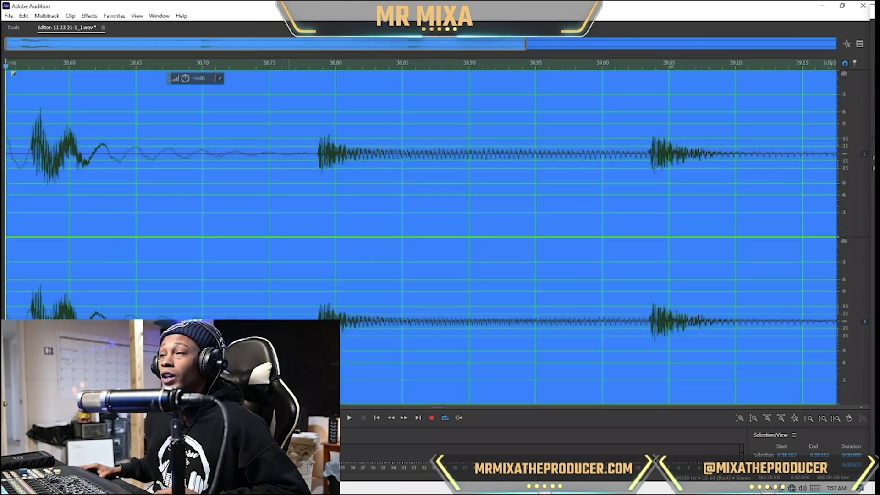
# Step: Preview the processed clip, then play the multitrack session through the break from 0:37
pyautogui.press('space')
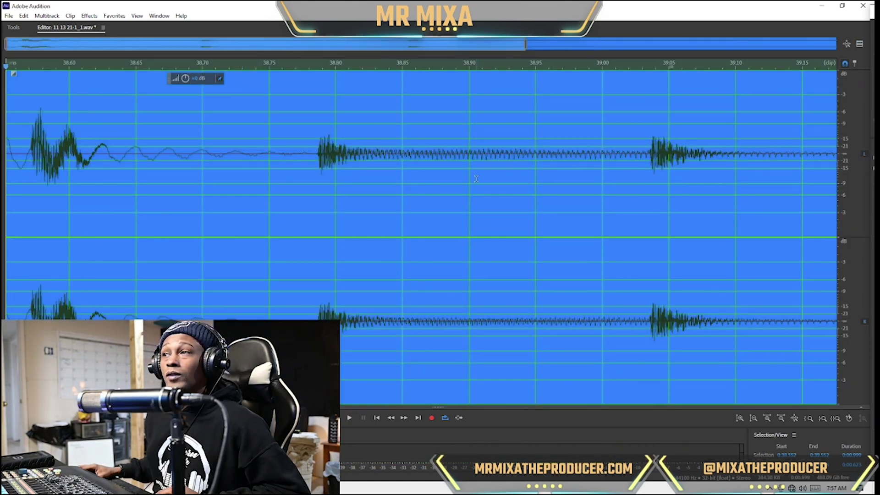
pyautogui.press('0')
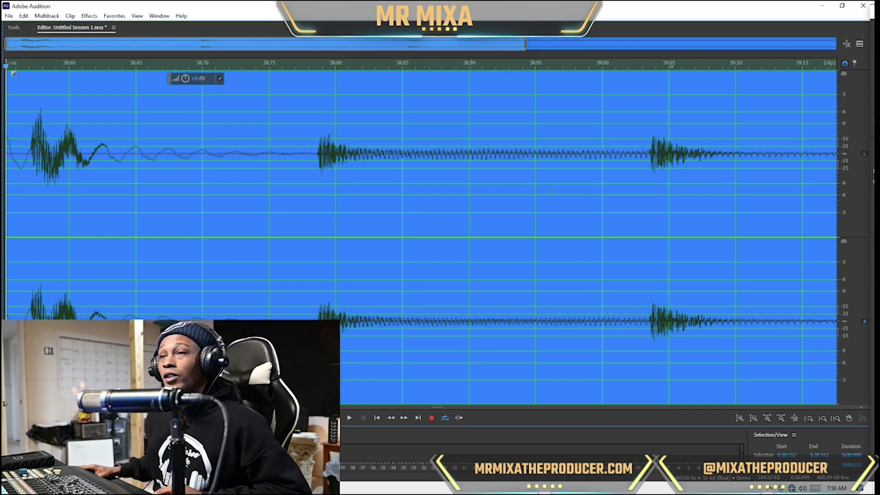
pyautogui.click(536, 179)
pyautogui.press('space')
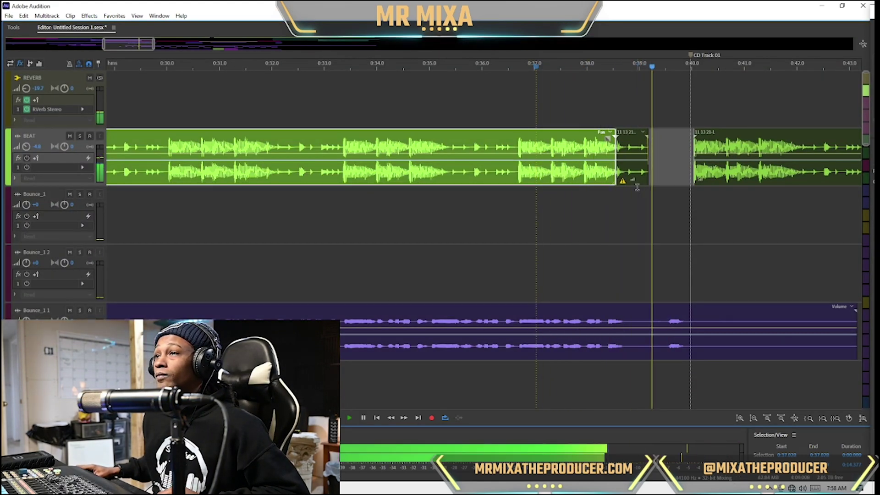
pyautogui.press('space')
# Step: Extend the short clip's end outward, remove its fade-out, and replay from 0:37
pyautogui.click(639, 176)
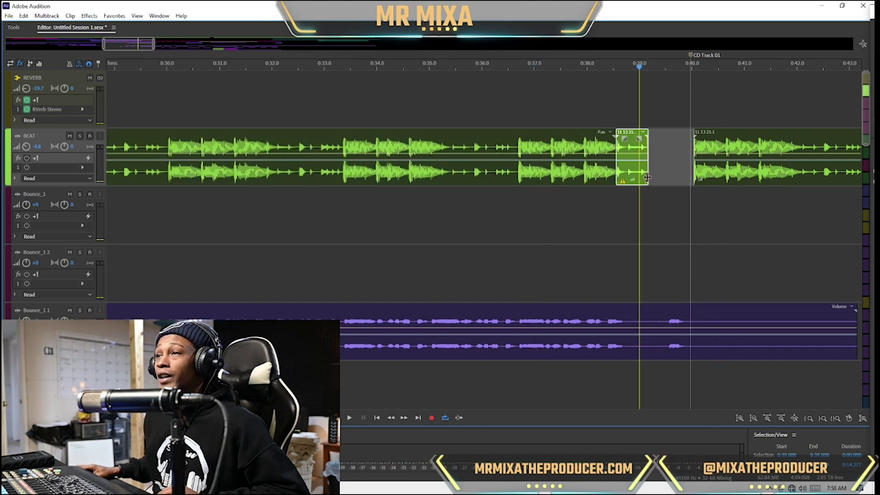
pyautogui.moveTo(647, 177); pyautogui.dragTo(693, 174)
pyautogui.moveTo(639, 138); pyautogui.dragTo(660, 138)
pyautogui.click(537, 183)
pyautogui.press('space')
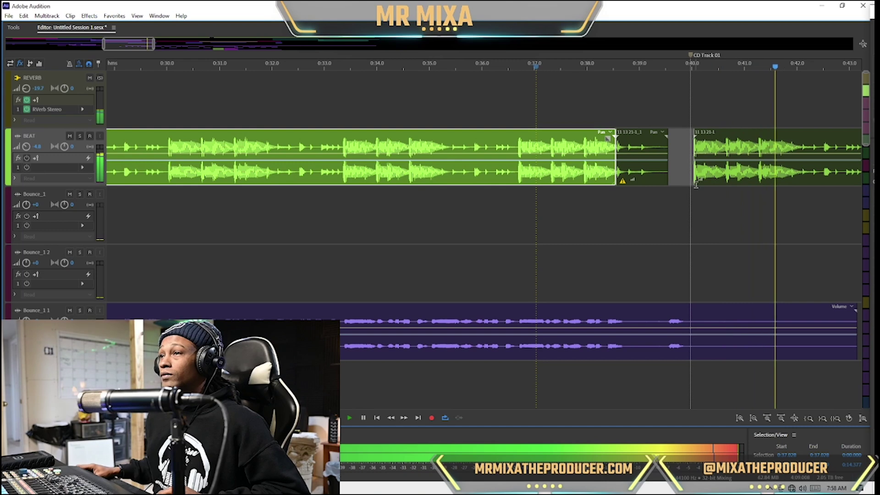
pyautogui.press('space')
# Step: Zoom out and select the third BEAT clip near 1:02
pyautogui.click(650, 174)
pyautogui.scroll(-10, 682, 200)
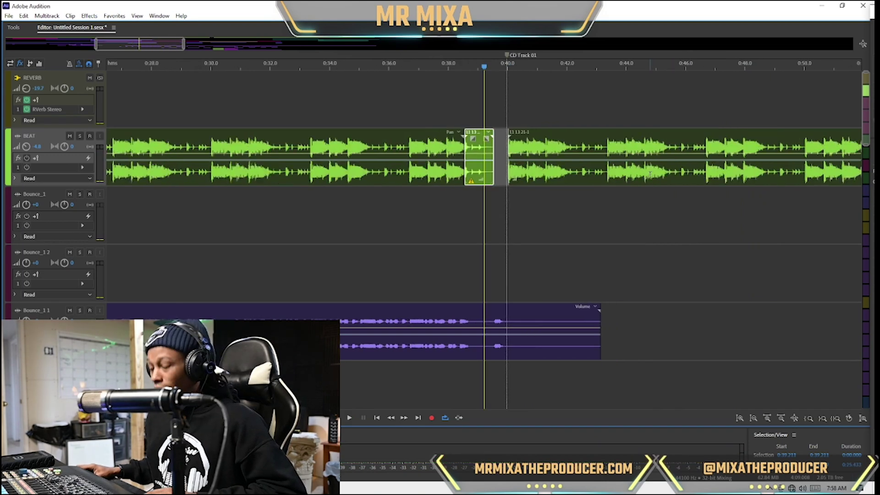
pyautogui.click(555, 165)
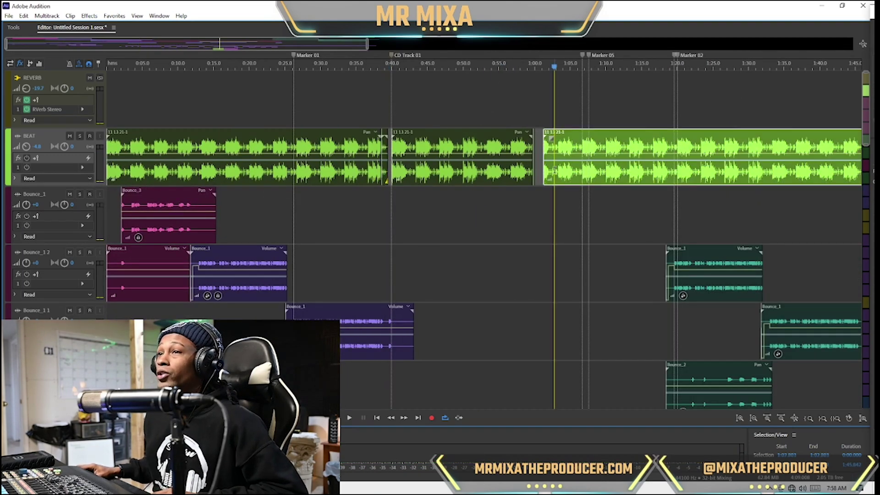
# Step: Add Marker 06 at the start of the third BEAT clip
pyautogui.scroll(7, 432, 192)
pyautogui.scroll(3, 432, 192)
pyautogui.click(353, 170)
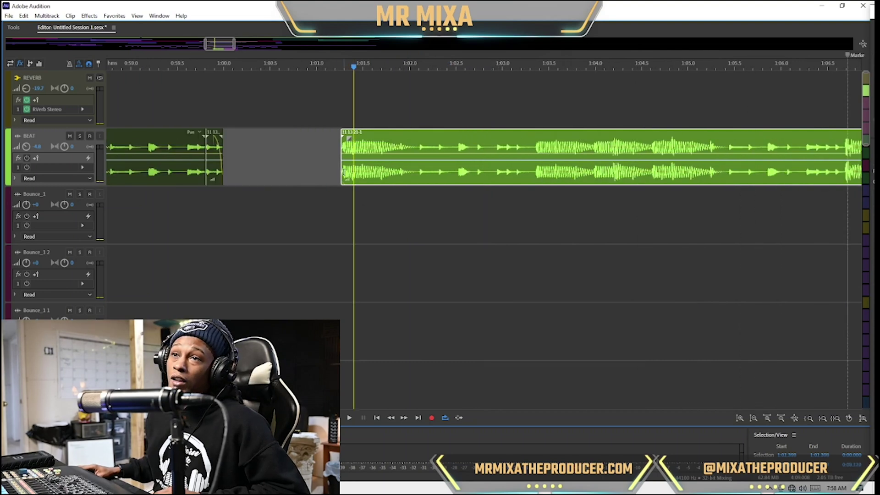
pyautogui.click(152, 207)
pyautogui.click(340, 190)
pyautogui.press('m')
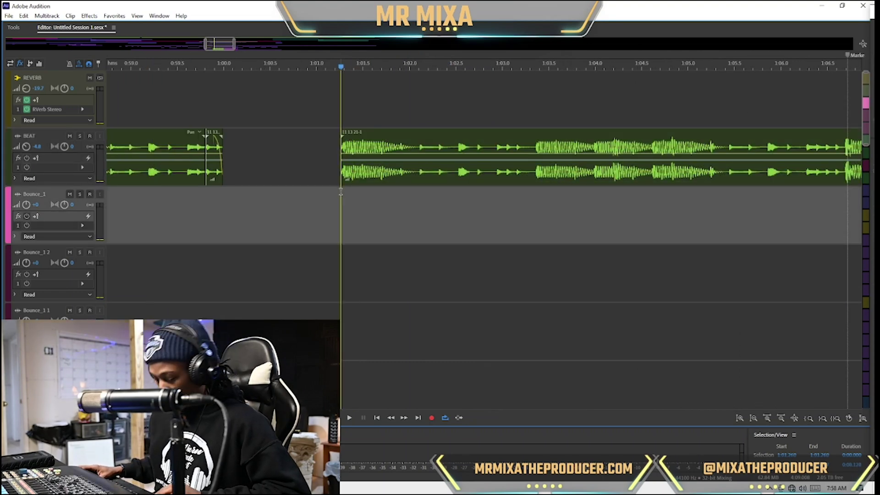
# Step: Play through the second break, extend the clip's start earlier, and split it at Marker 06
pyautogui.click(166, 186)
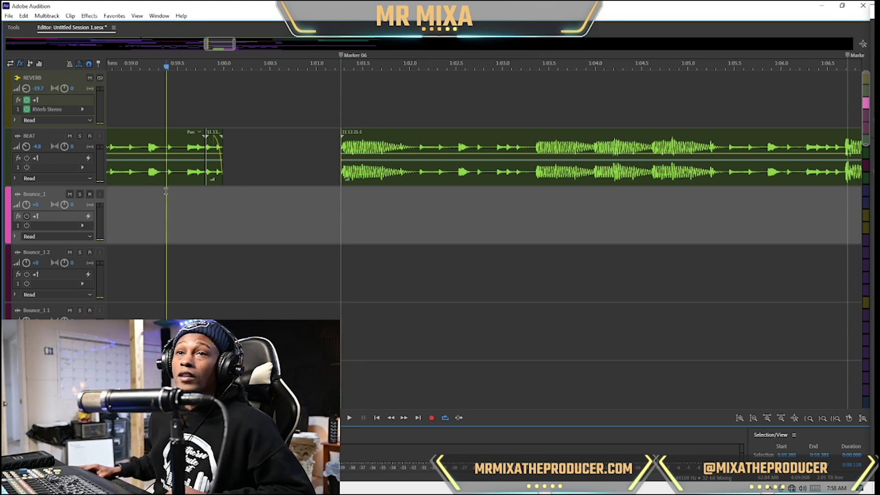
pyautogui.press('space')
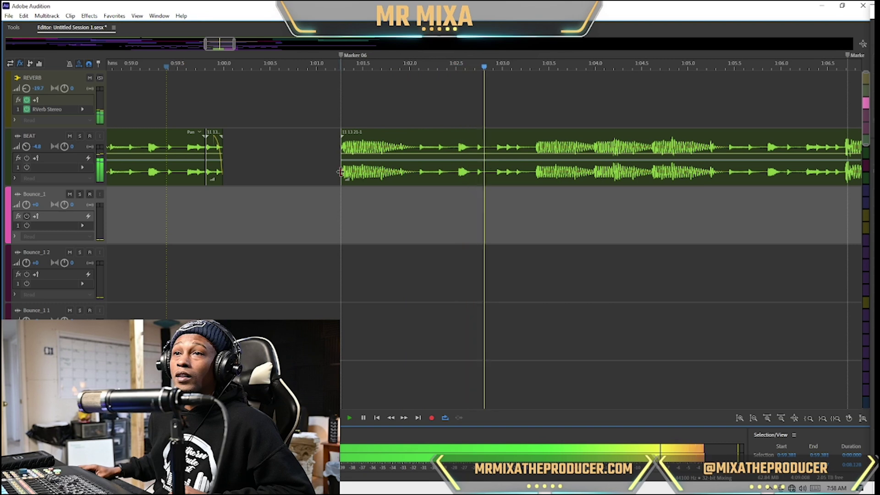
pyautogui.press('space')
pyautogui.moveTo(340, 172); pyautogui.dragTo(302, 177)
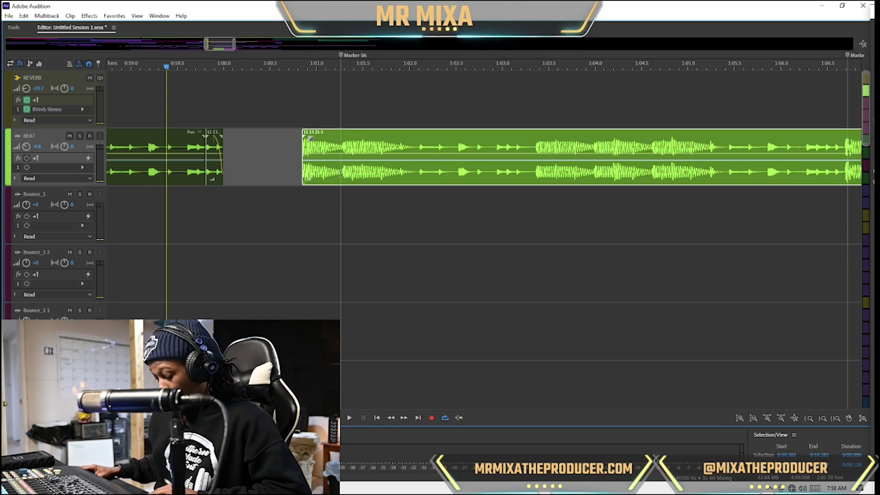
pyautogui.click(342, 173)
pyautogui.hotkey('ctrl', 'k')
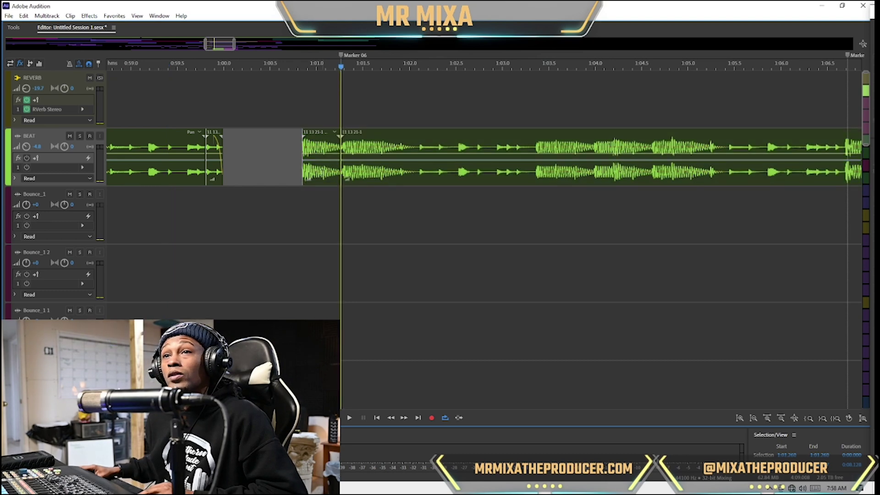
pyautogui.click(322, 173)
# Step: Convert the left piece to a unique copy, open it in the waveform editor and select all
pyautogui.rightClick(324, 174)
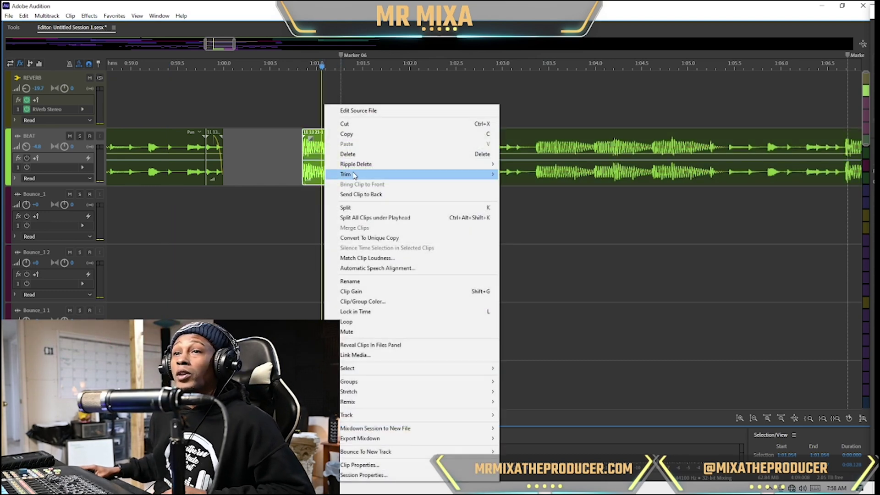
pyautogui.click(376, 238)
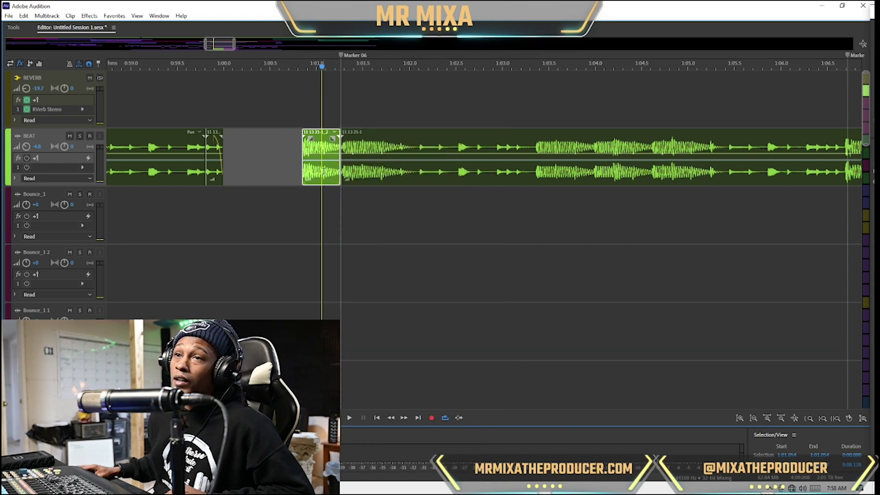
pyautogui.doubleClick(323, 172)
pyautogui.click(190, 183)
pyautogui.hotkey('ctrl', 'a')
# Step: Apply the Pitch Bender Just Winding Up preset to the whole waveform
pyautogui.click(94, 17)
pyautogui.moveTo(159, 16)
pyautogui.click(247, 7)
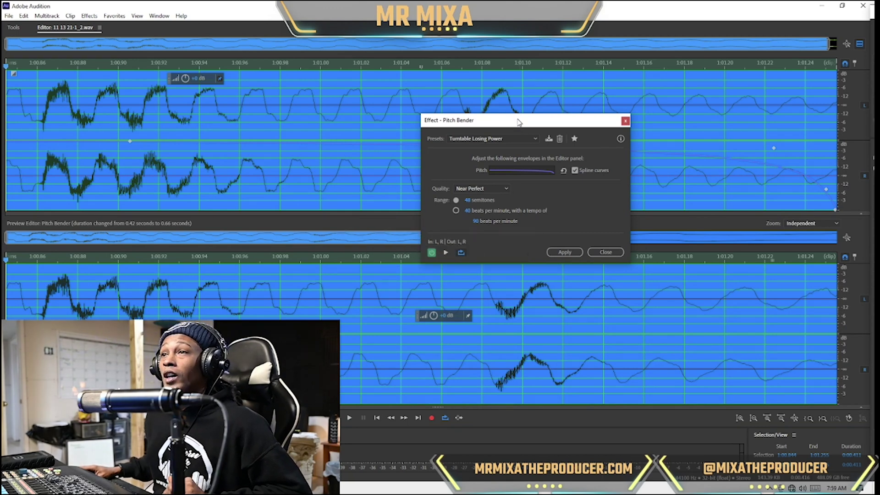
pyautogui.moveTo(400, 122); pyautogui.dragTo(394, 121)
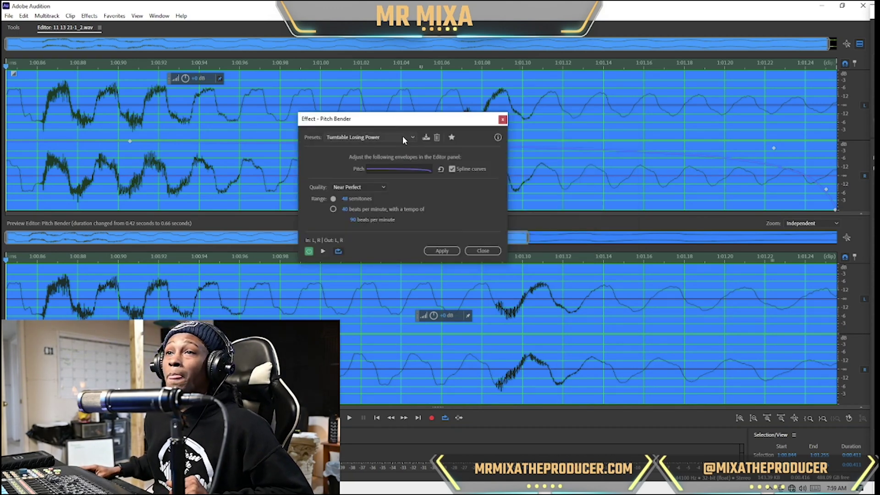
pyautogui.click(404, 138)
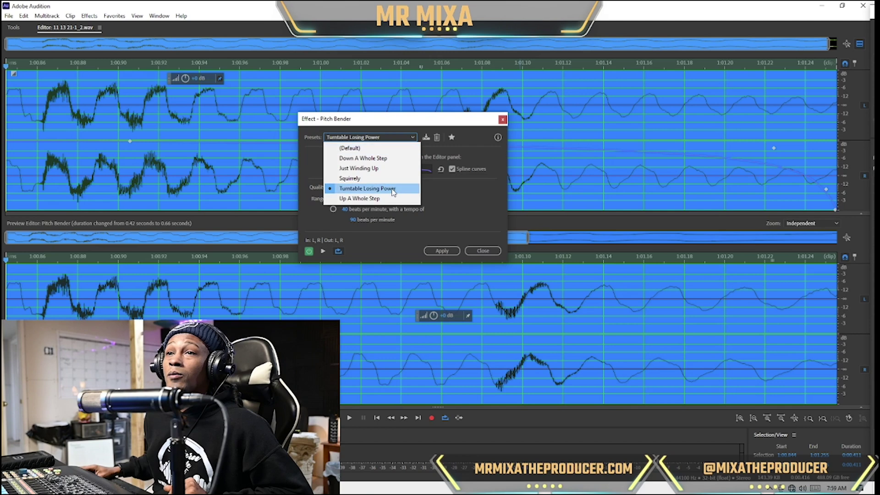
pyautogui.click(389, 173)
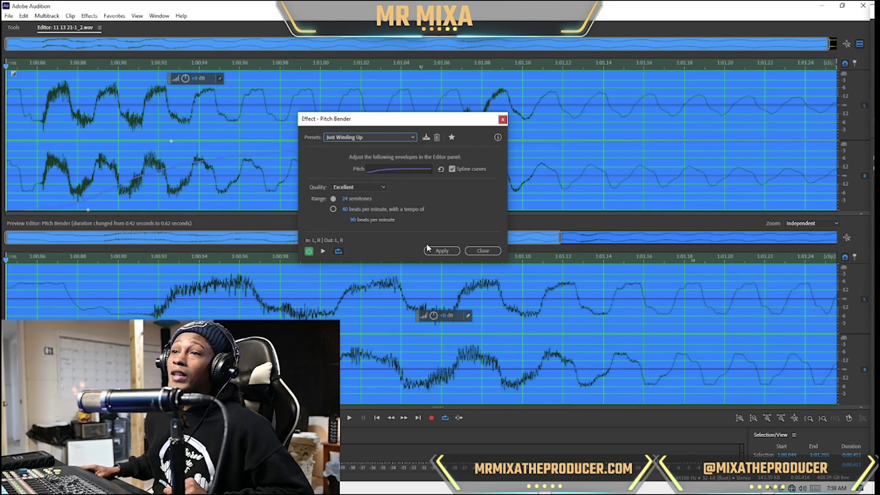
pyautogui.click(439, 250)
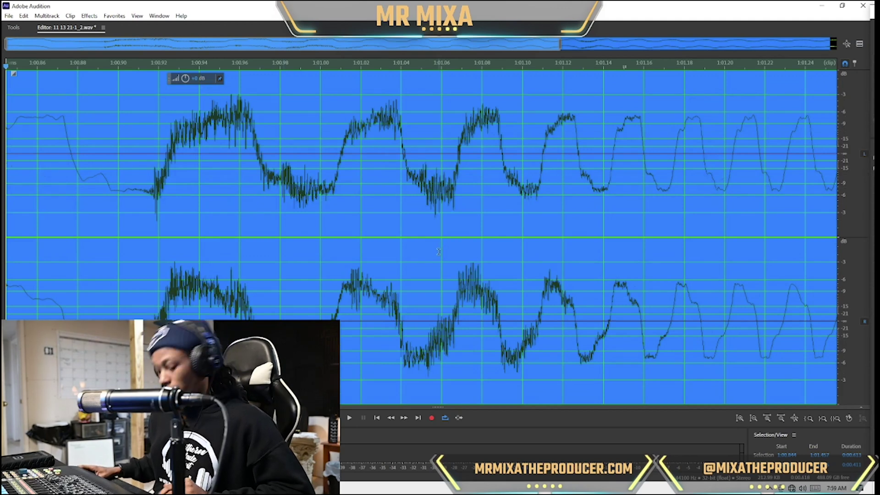
# Step: Back in Multitrack, butt clip 11 13 21-1_2 against the next BEAT clip and add a fade-in
pyautogui.press('0')
pyautogui.moveTo(328, 173)
pyautogui.mouseDown()
pyautogui.moveTo(276, 173)
pyautogui.moveTo(340, 181)
pyautogui.mouseUp()
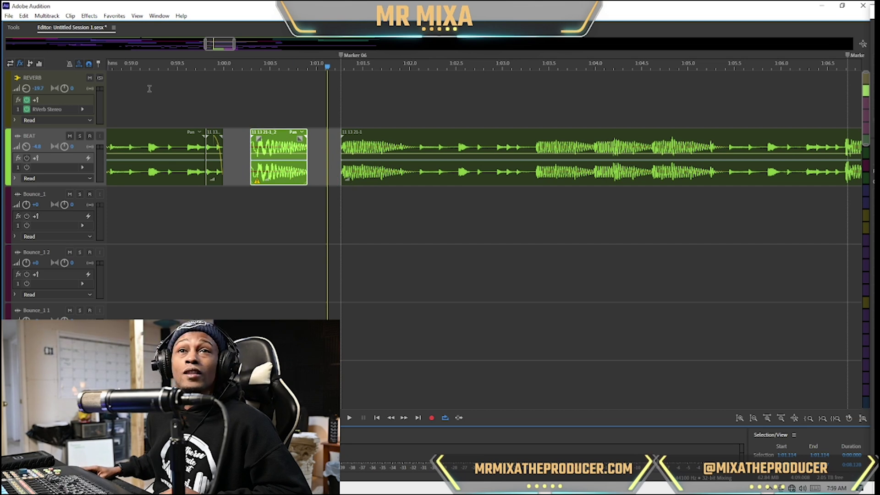
pyautogui.moveTo(293, 173); pyautogui.dragTo(328, 177)
pyautogui.click(137, 216)
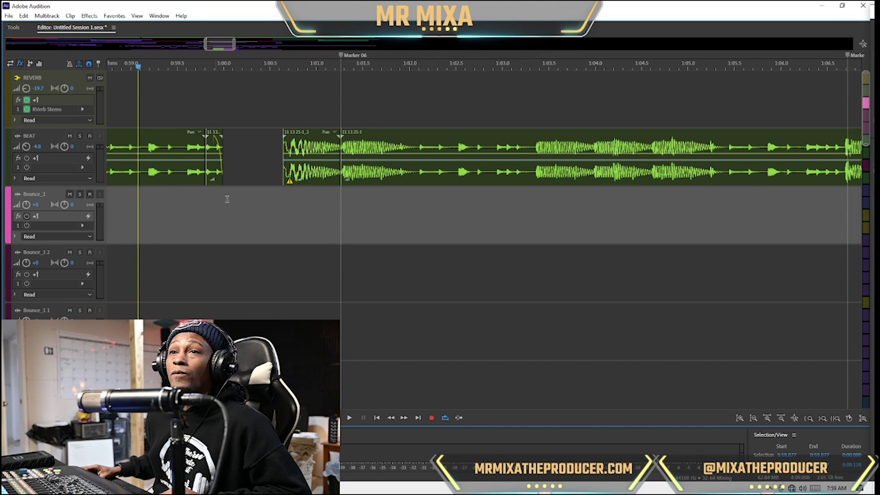
pyautogui.click(314, 147)
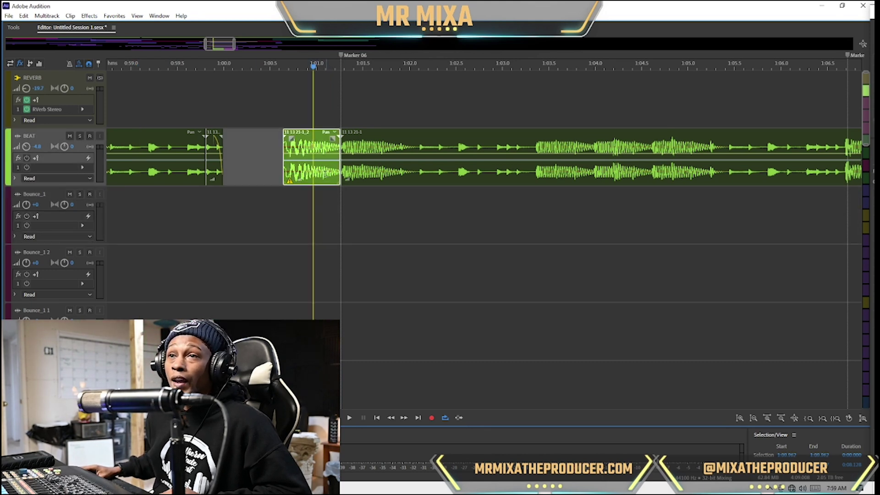
pyautogui.moveTo(291, 137); pyautogui.dragTo(279, 142)
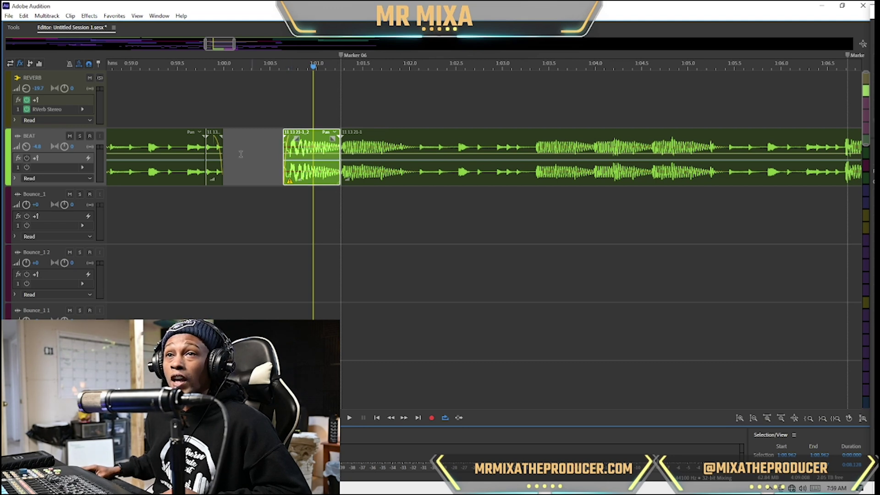
pyautogui.click(115, 185)
# Step: Curve the wind-up clip's fade-in to about -31, replaying the transition from 0:58.8 between tweaks
pyautogui.press('space')
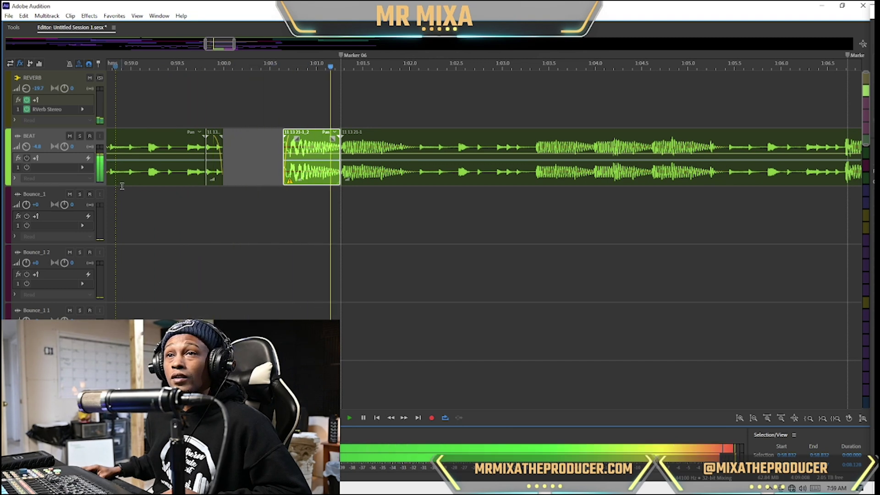
pyautogui.press('space')
pyautogui.press('space')
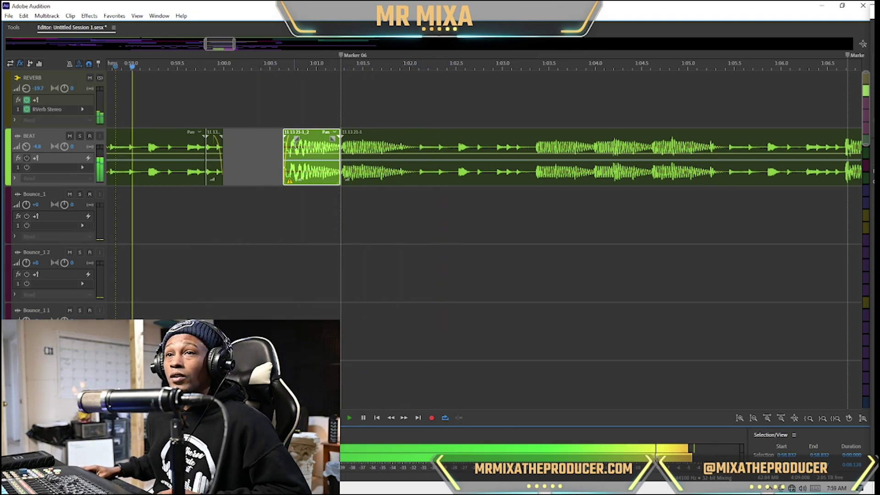
pyautogui.press('space')
pyautogui.moveTo(295, 136)
pyautogui.mouseDown()
pyautogui.moveTo(303, 158)
pyautogui.moveTo(316, 158)
pyautogui.mouseUp()
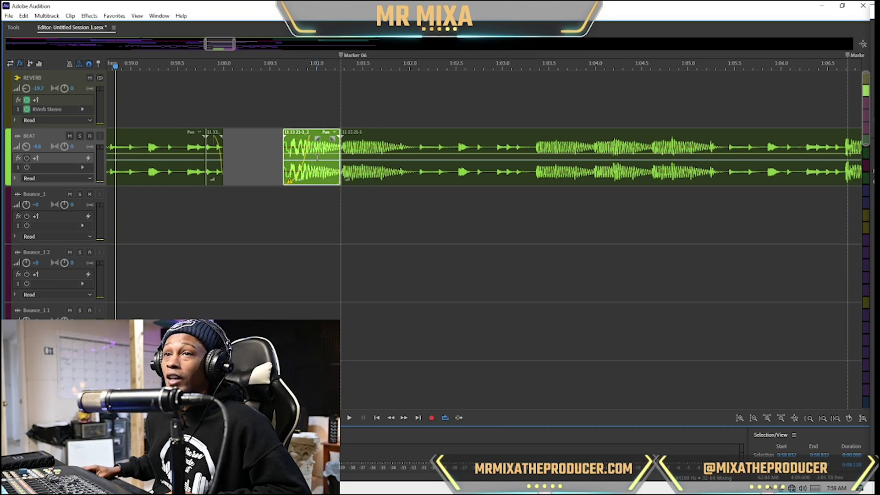
pyautogui.press('space')
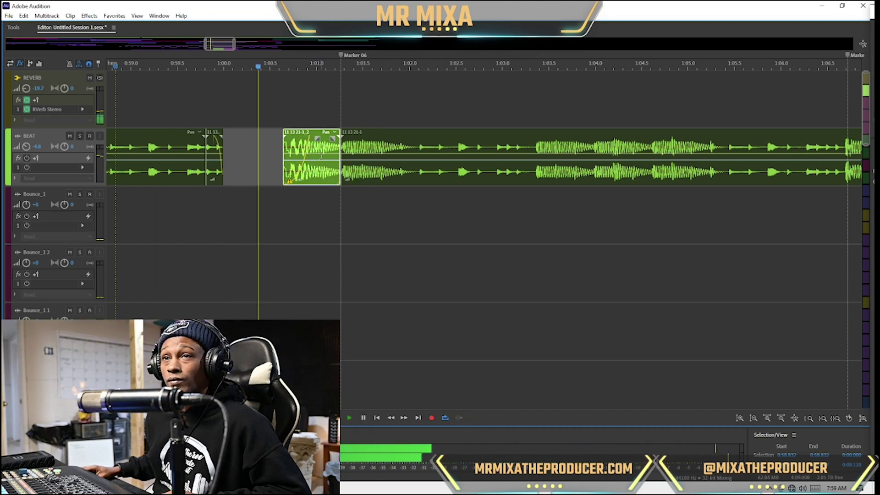
pyautogui.press('space')
pyautogui.moveTo(320, 138); pyautogui.dragTo(333, 139)
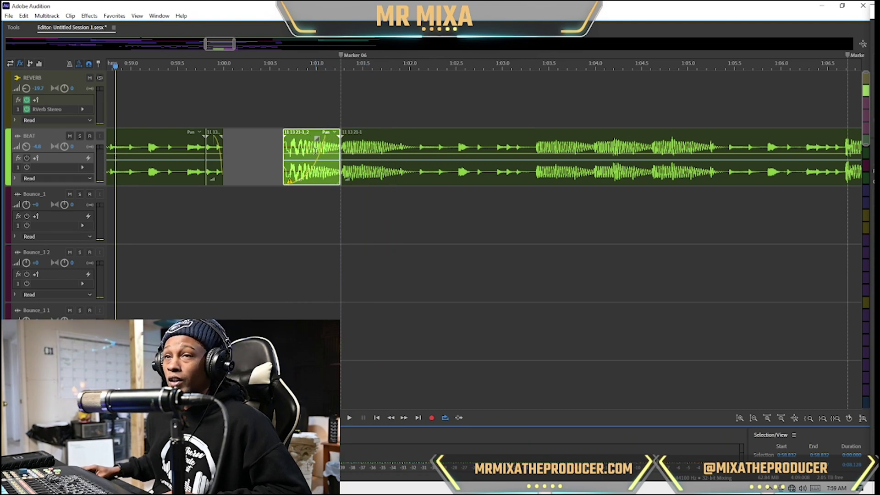
pyautogui.press('space')
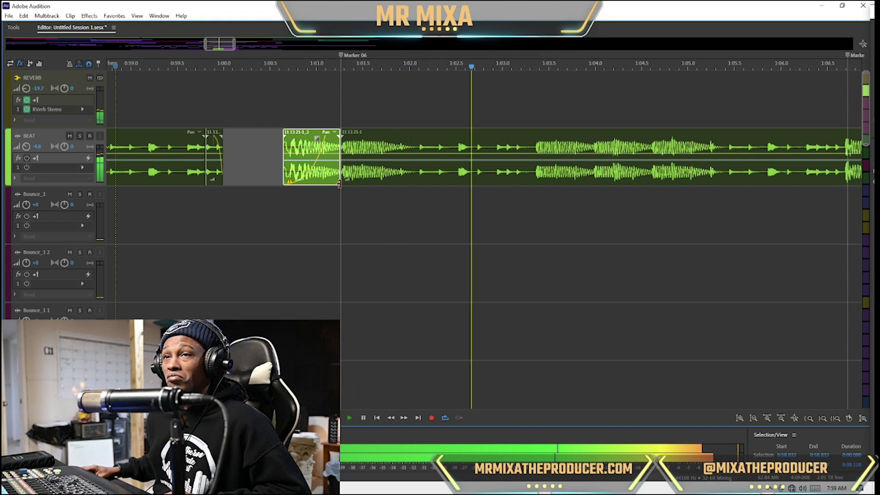
pyautogui.press('space')
# Step: Listen to the beat around 0:55, then delete 0:56.0–0:56.6 from the BEAT clip
pyautogui.scroll(-3, 350, 222)
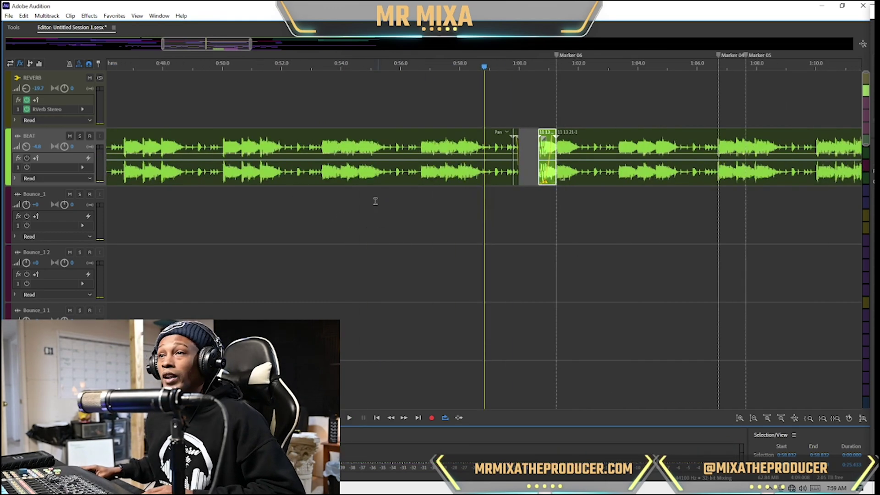
pyautogui.click(372, 195)
pyautogui.press('space')
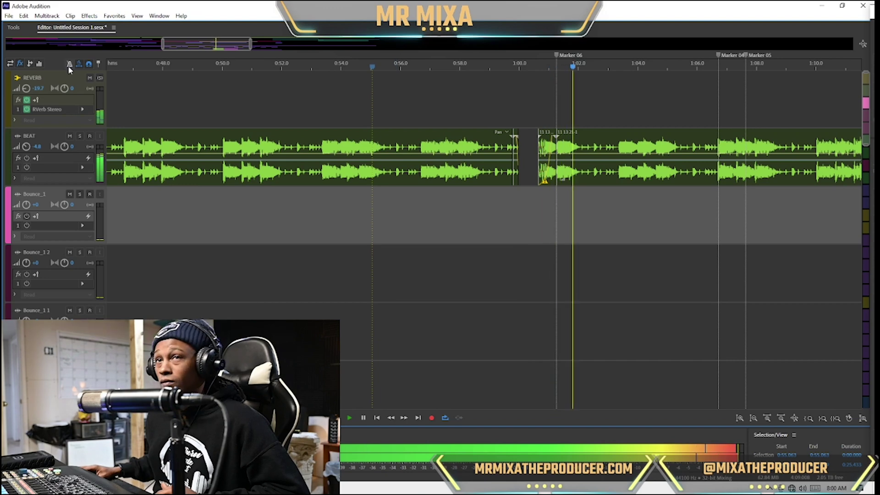
pyautogui.scroll(2, 592, 256)
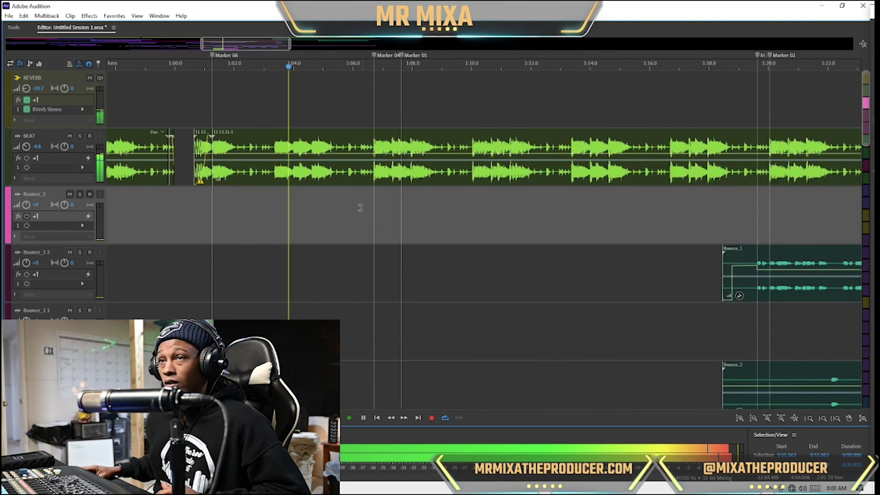
pyautogui.scroll(2, 589, 243)
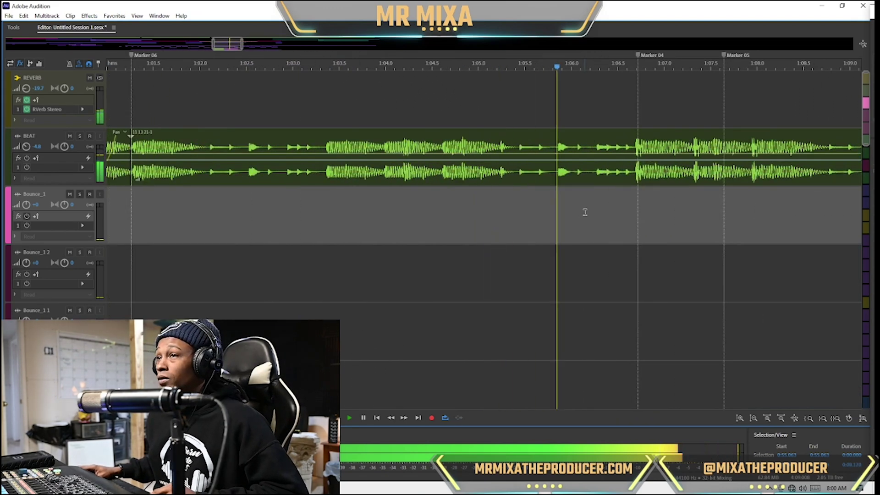
pyautogui.press('space')
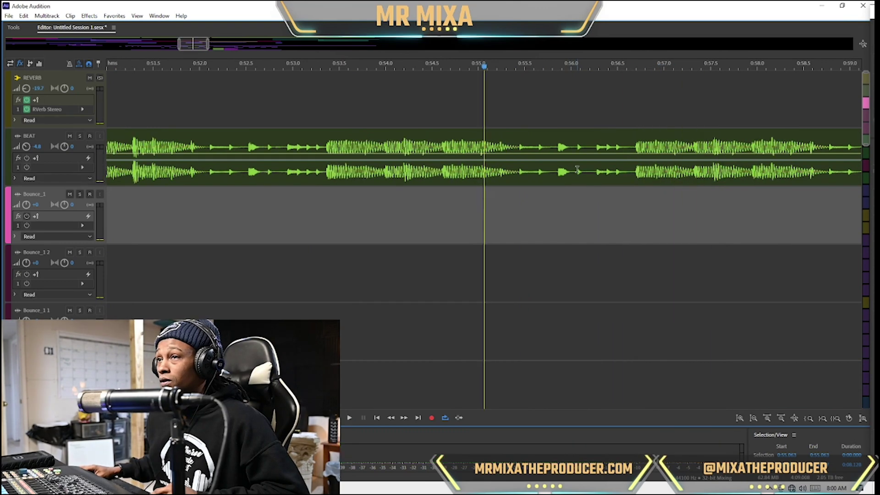
pyautogui.click(577, 172)
pyautogui.moveTo(577, 171); pyautogui.dragTo(635, 180)
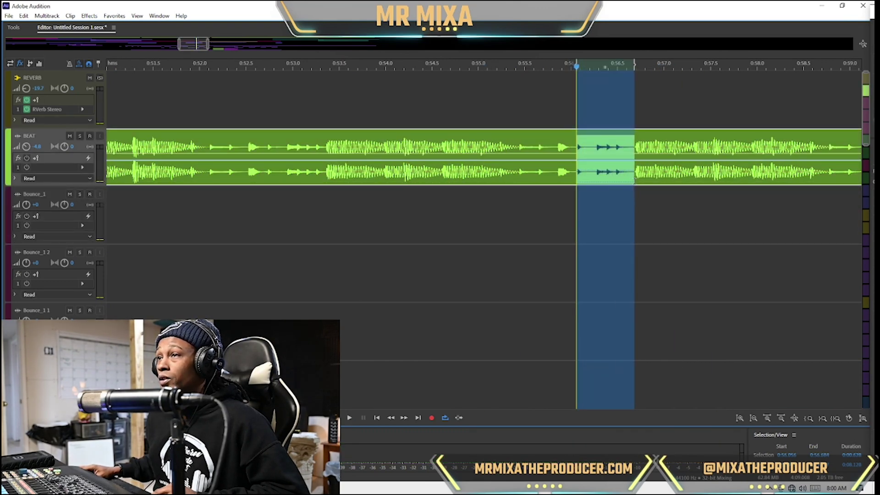
pyautogui.press('Delete')
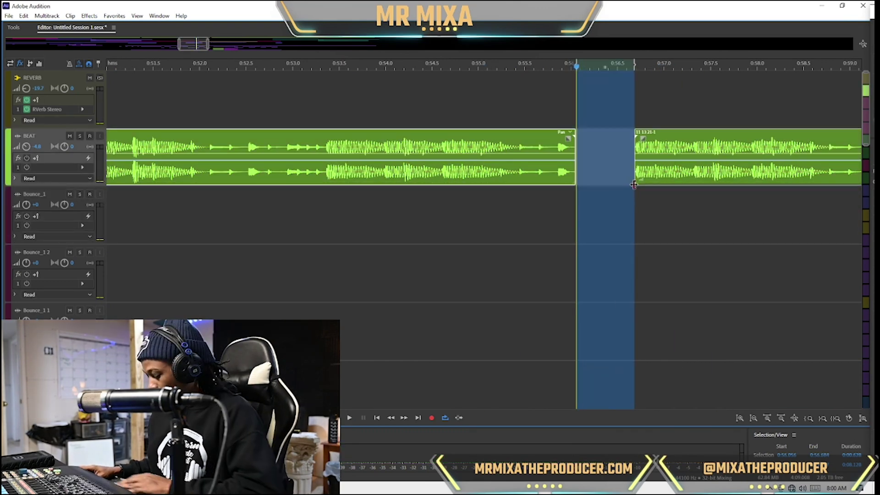
# Step: Split the BEAT clip at 0:55.85 and convert the piece before the gap to a unique copy
pyautogui.click(557, 169)
pyautogui.press('k')
pyautogui.click(571, 169)
pyautogui.rightClick(570, 170)
pyautogui.click(642, 242)
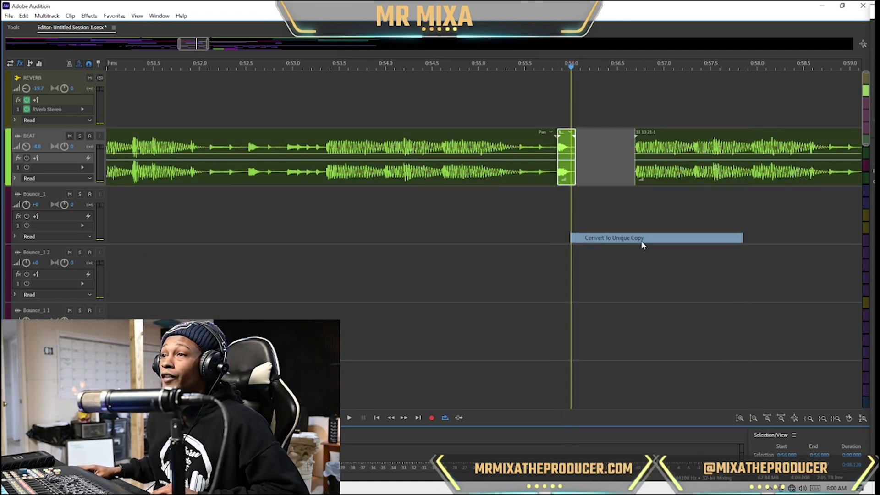
# Step: Apply the Pitch Bender's Turntable Losing Power preset to the short piece, with the curve's end dragged lower
pyautogui.doubleClick(569, 170)
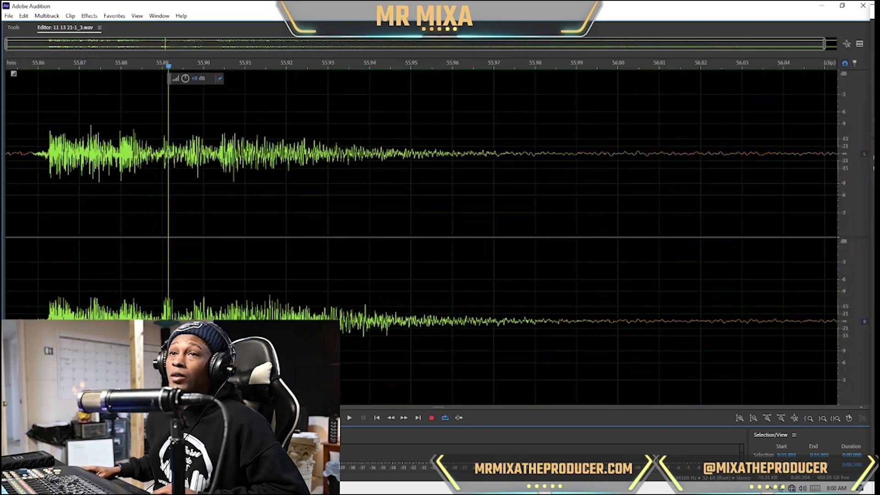
pyautogui.click(85, 16)
pyautogui.moveTo(169, 217)
pyautogui.click(325, 5)
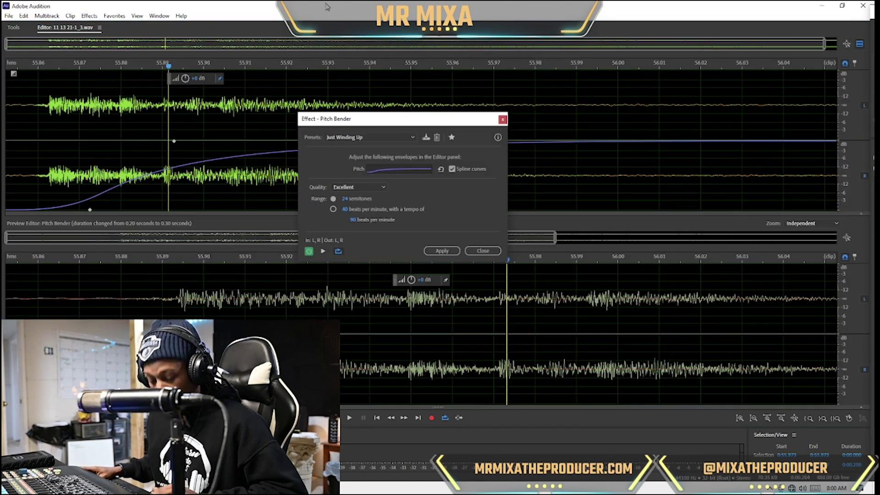
pyautogui.click(367, 137)
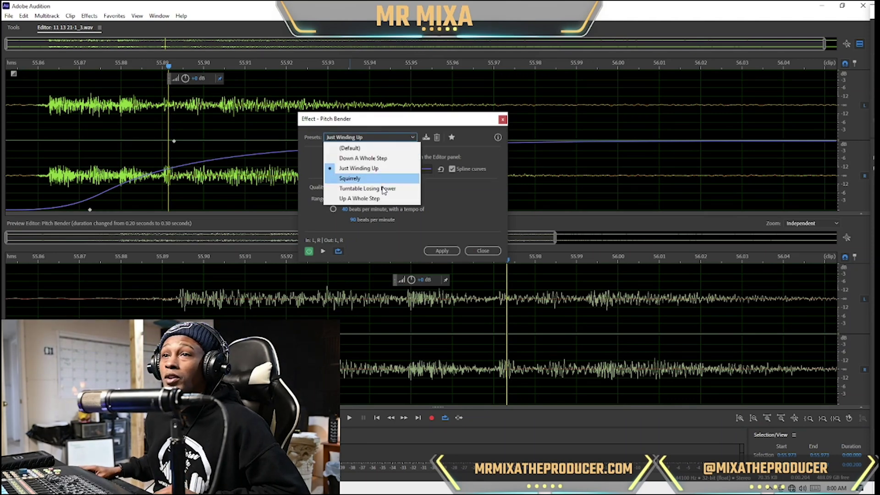
pyautogui.click(395, 192)
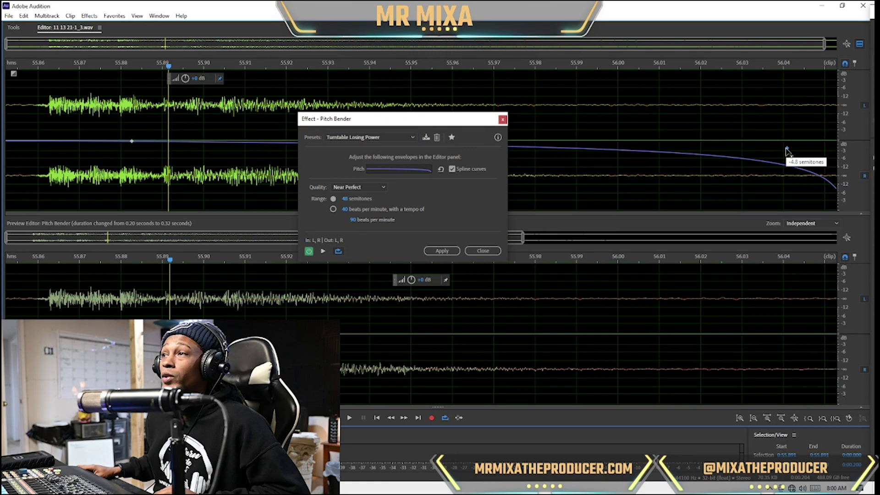
pyautogui.moveTo(785, 157); pyautogui.dragTo(528, 202)
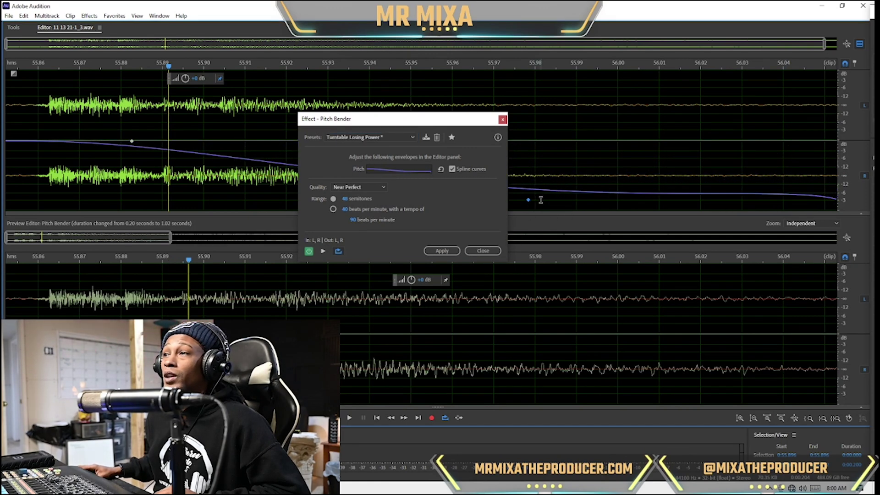
pyautogui.press('space')
pyautogui.click(441, 251)
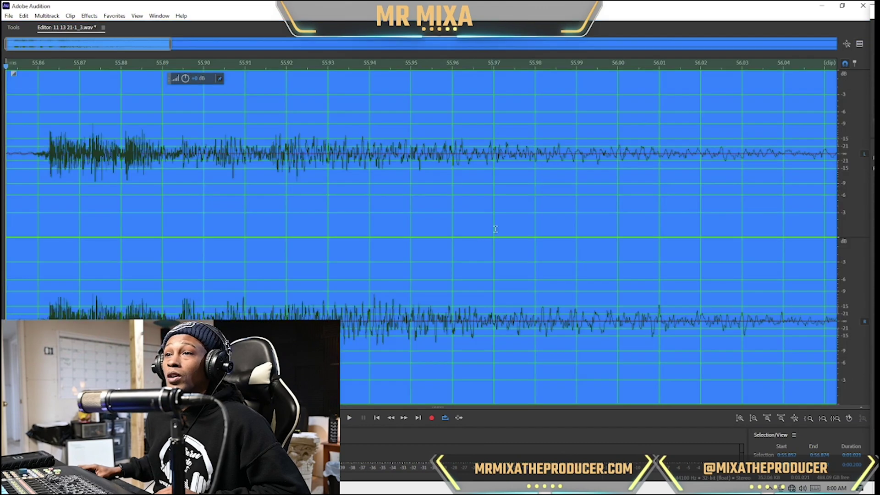
# Step: Back in Multitrack, extend the pitch-bent piece's right edge into the gap while previewing it
pyautogui.press('8')
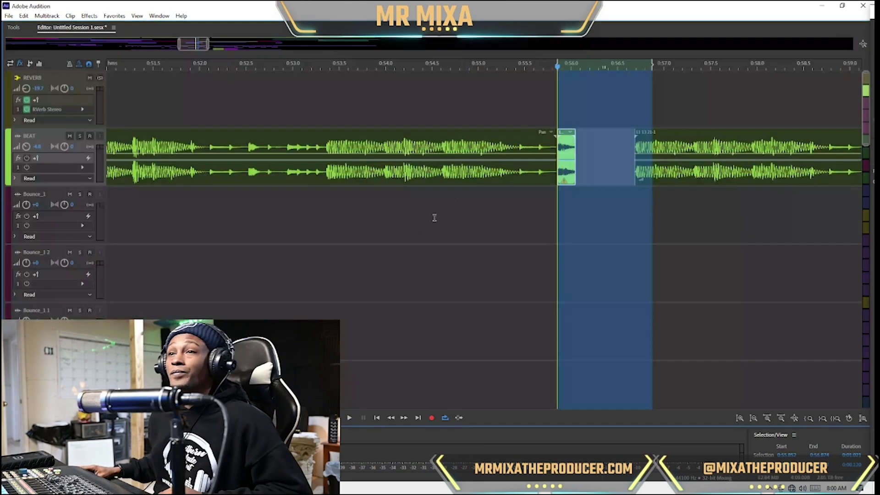
pyautogui.click(492, 214)
pyautogui.press('space')
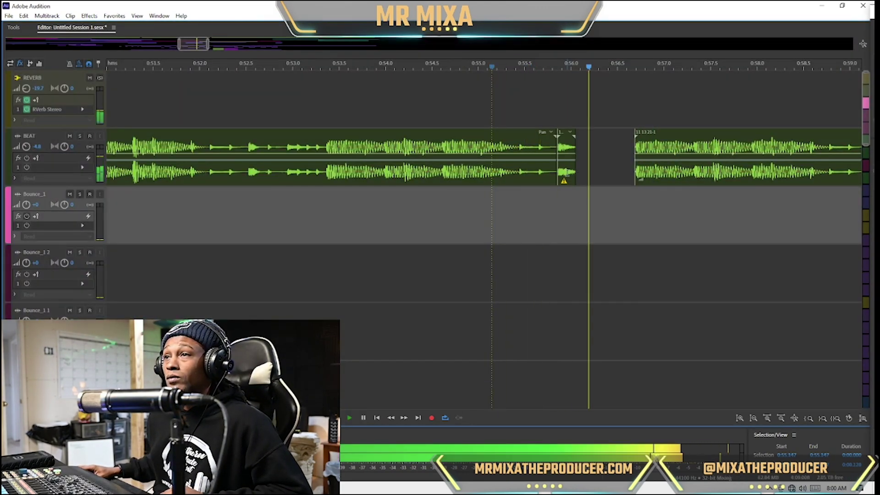
pyautogui.moveTo(575, 172); pyautogui.dragTo(604, 172)
pyautogui.press('space')
pyautogui.press('space')
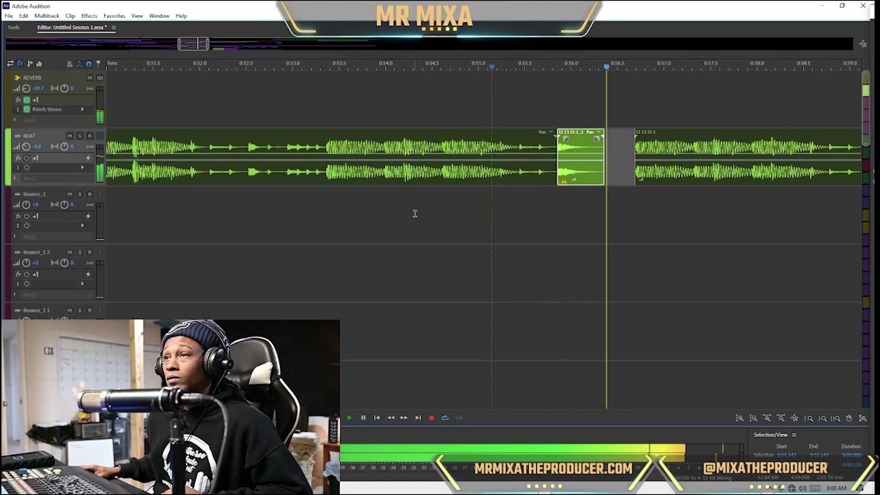
# Step: Give the piece a short fade-out and preview the break from 0:54.69
pyautogui.click(181, 213)
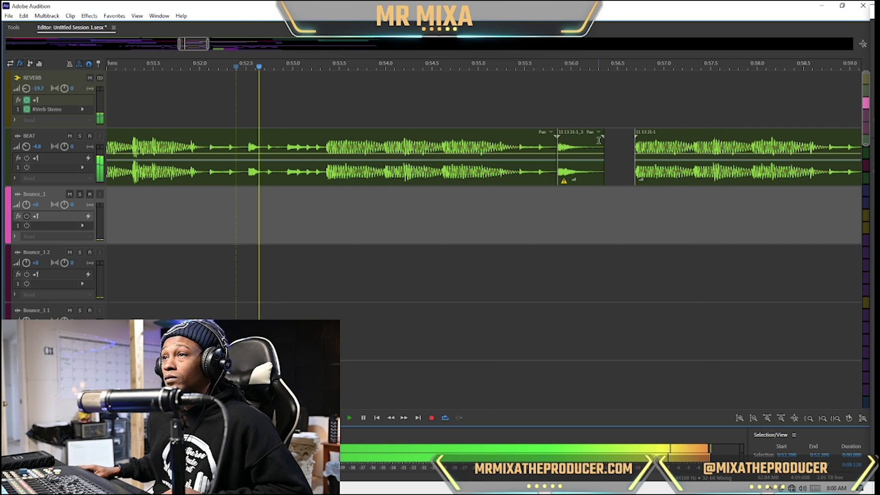
pyautogui.click(599, 139)
pyautogui.moveTo(599, 139); pyautogui.dragTo(589, 161)
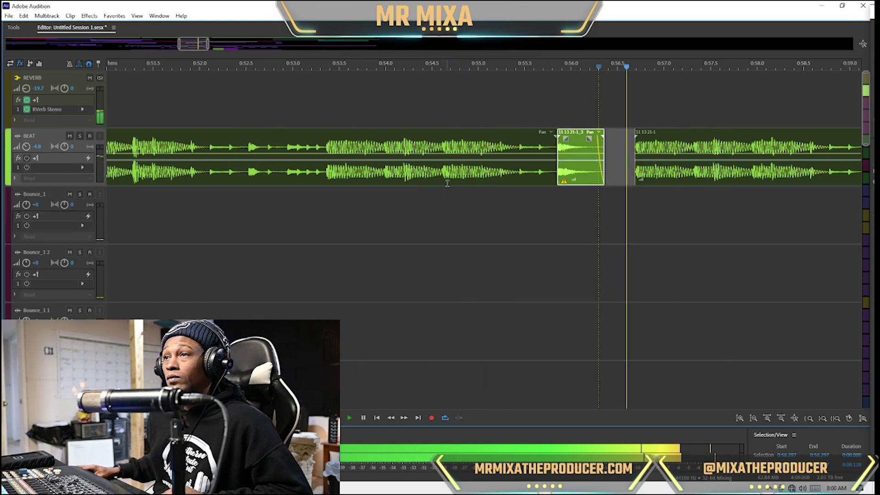
pyautogui.click(641, 155)
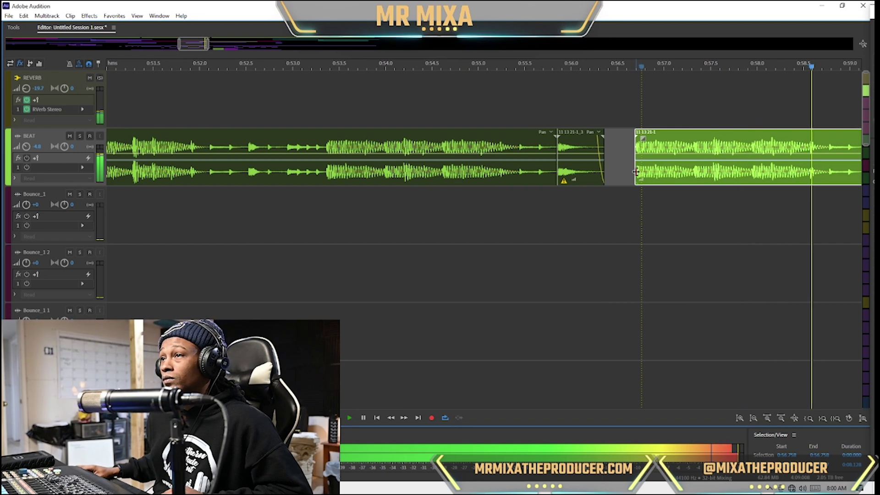
pyautogui.press('space')
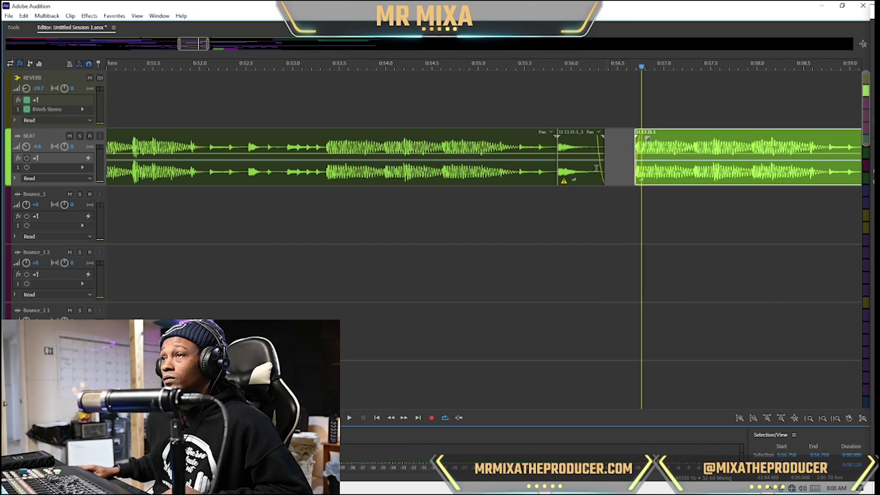
pyautogui.click(450, 206)
pyautogui.press('space')
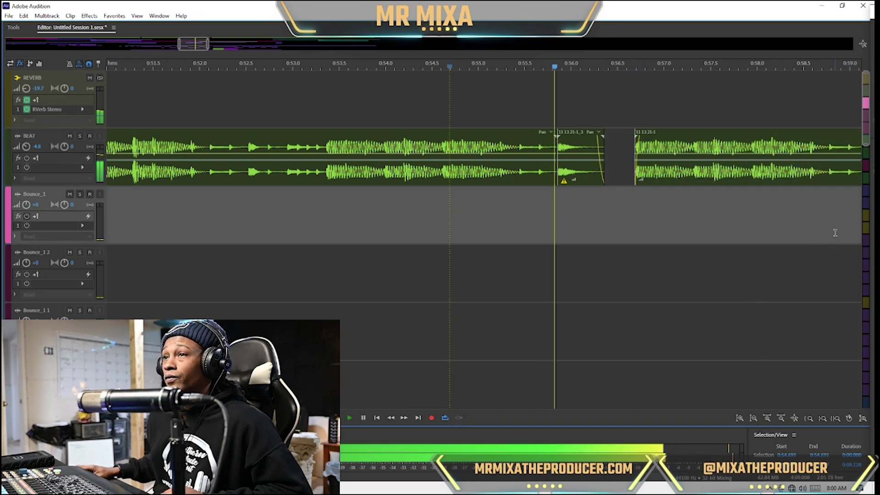
pyautogui.press('space')
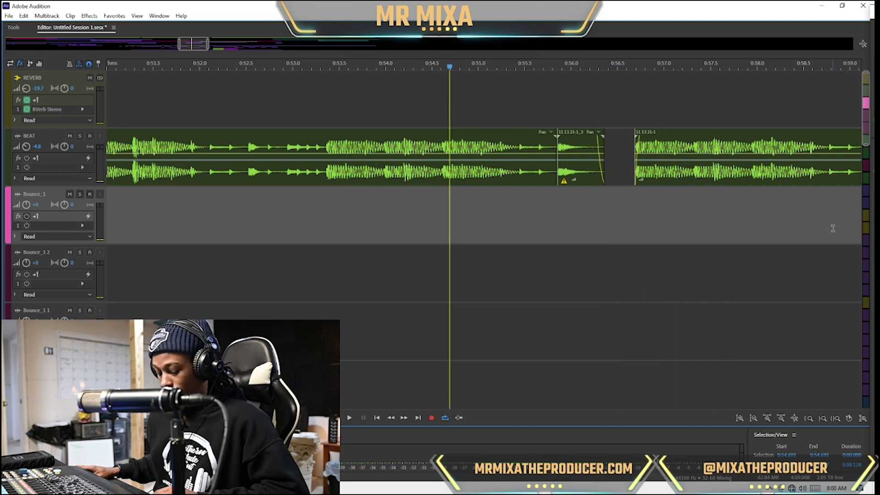
pyautogui.press('-')
pyautogui.press('-')
pyautogui.press('-')
pyautogui.press('-')
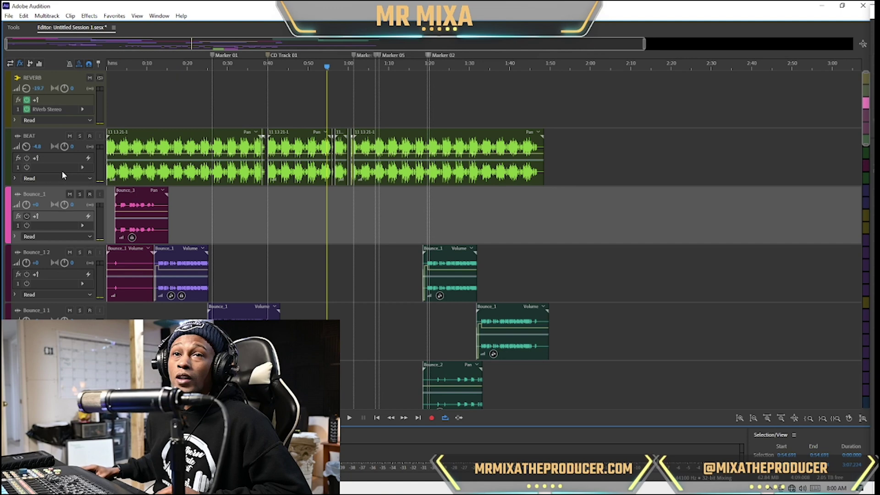
# Step: Minimize all track heights, check playback from 0:36, and save the session with Yes To All
pyautogui.hotkey('alt', '-')
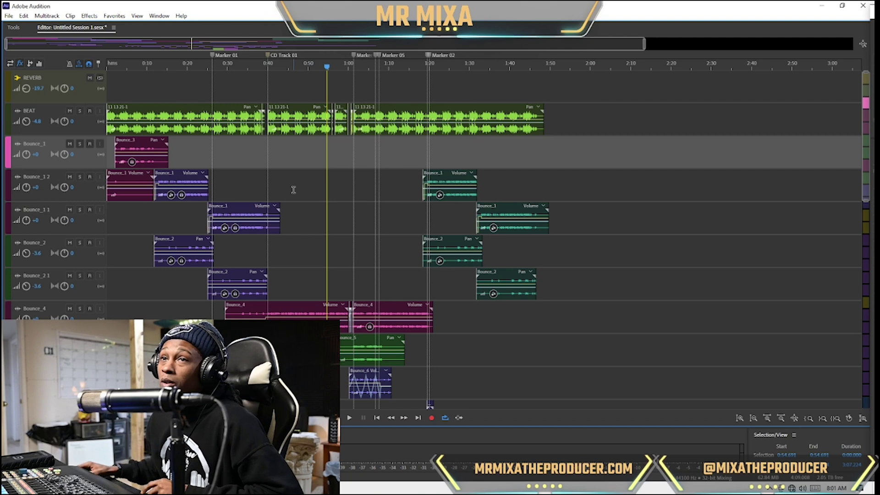
pyautogui.click(254, 138)
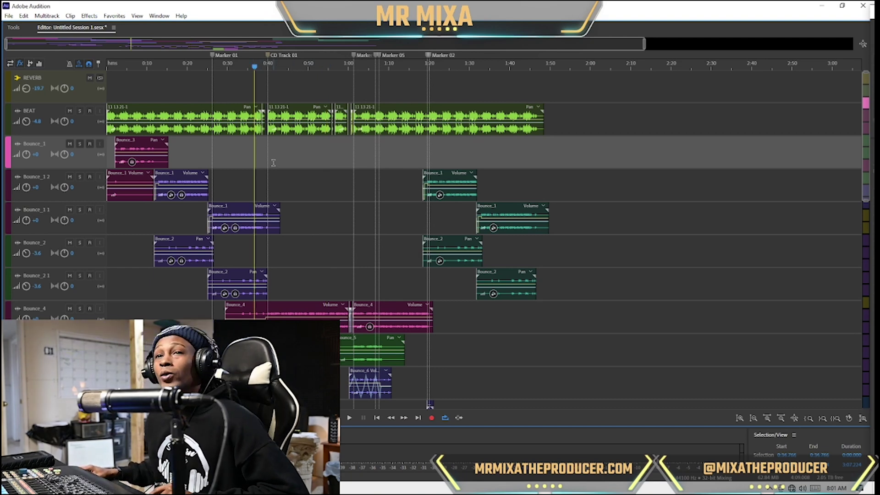
pyautogui.press('space')
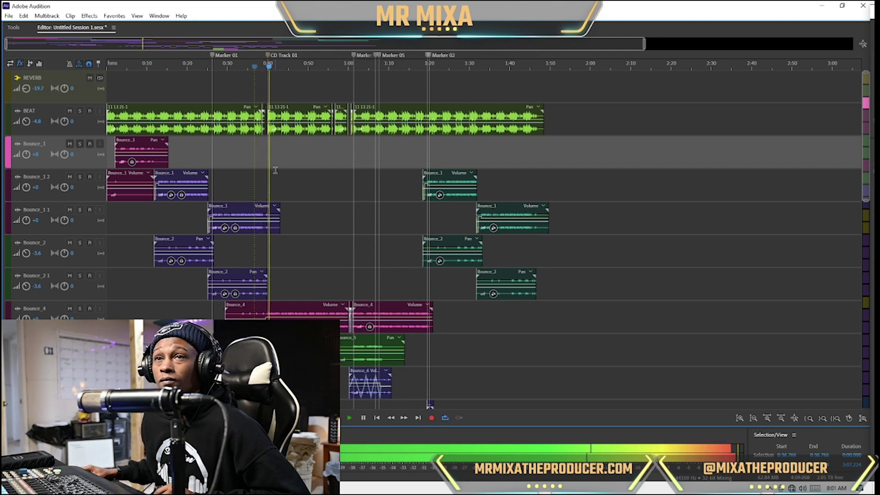
pyautogui.press('space')
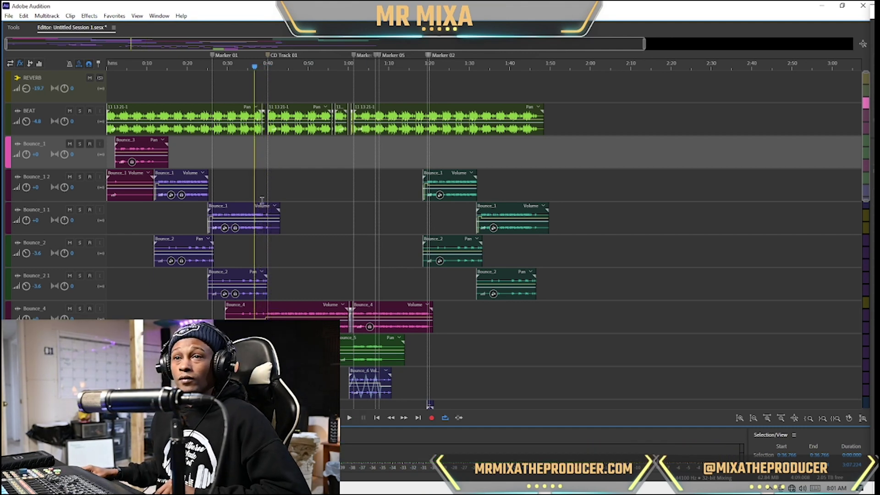
pyautogui.hotkey('ctrl', 's')
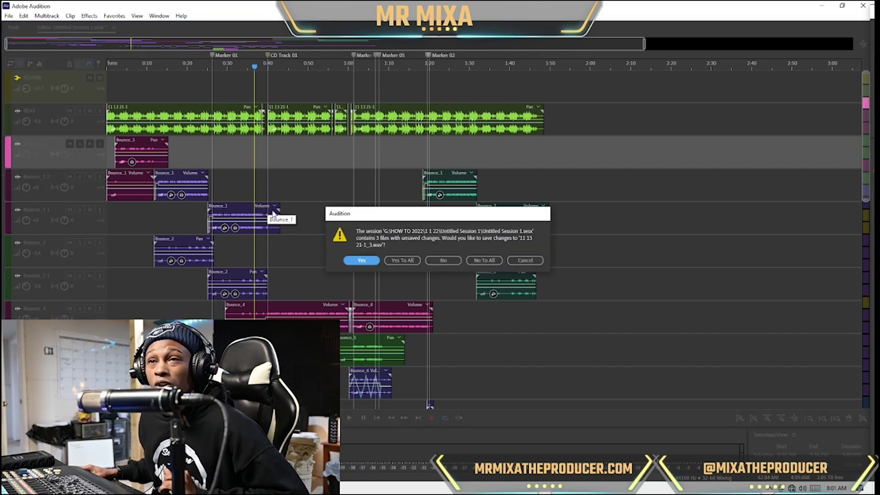
pyautogui.click(406, 263)
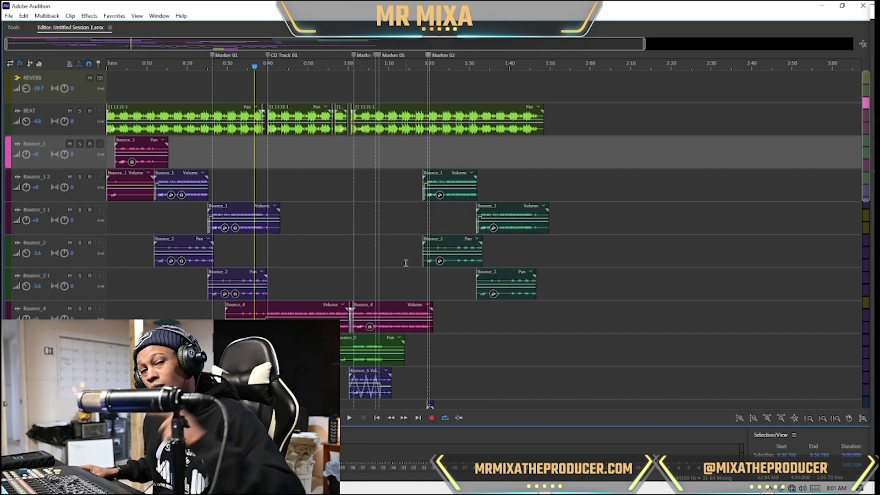